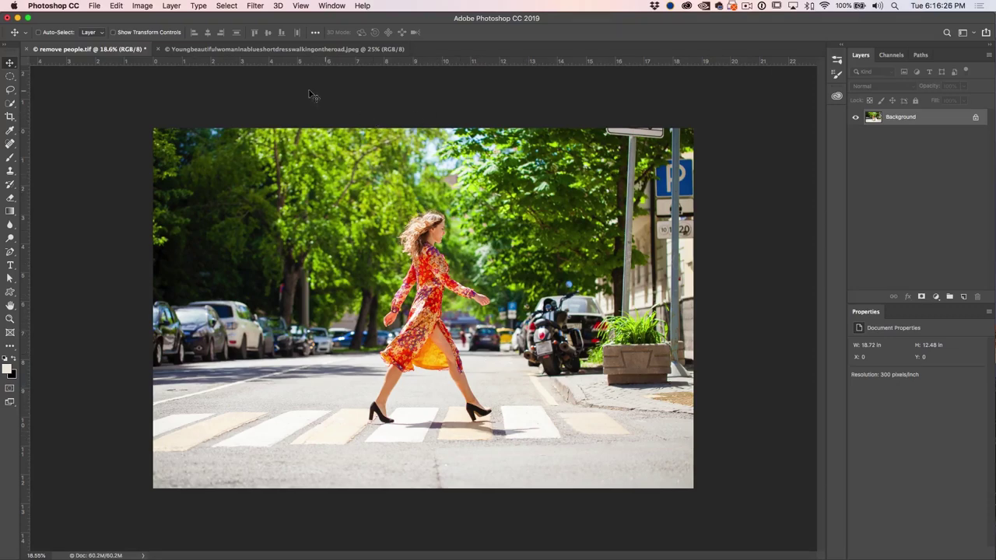
Compare the red-dress street photo with the blue-dress street photo, ending on remove people.tif
{"action": "left_click", "coordinate": [290, 51]}
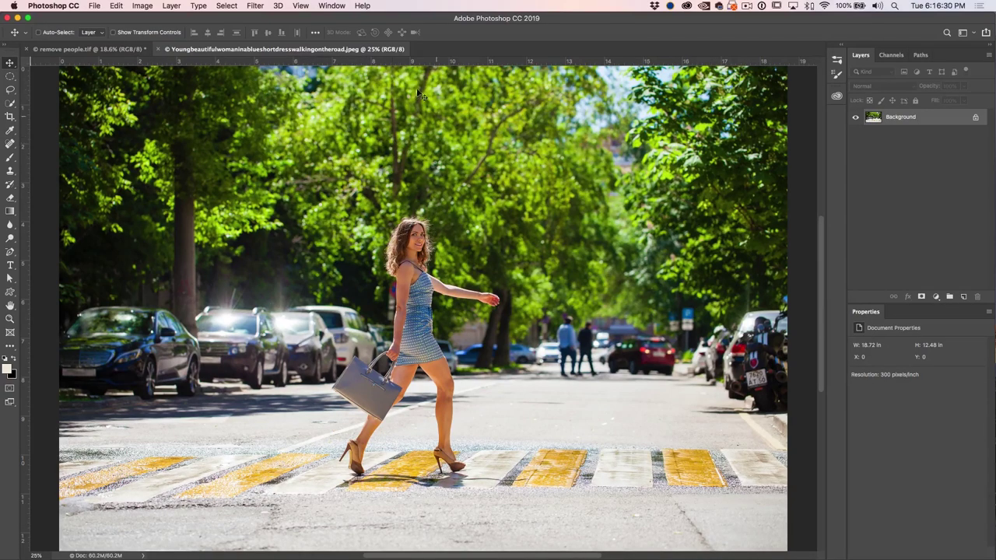
{"action": "left_click", "coordinate": [133, 51]}
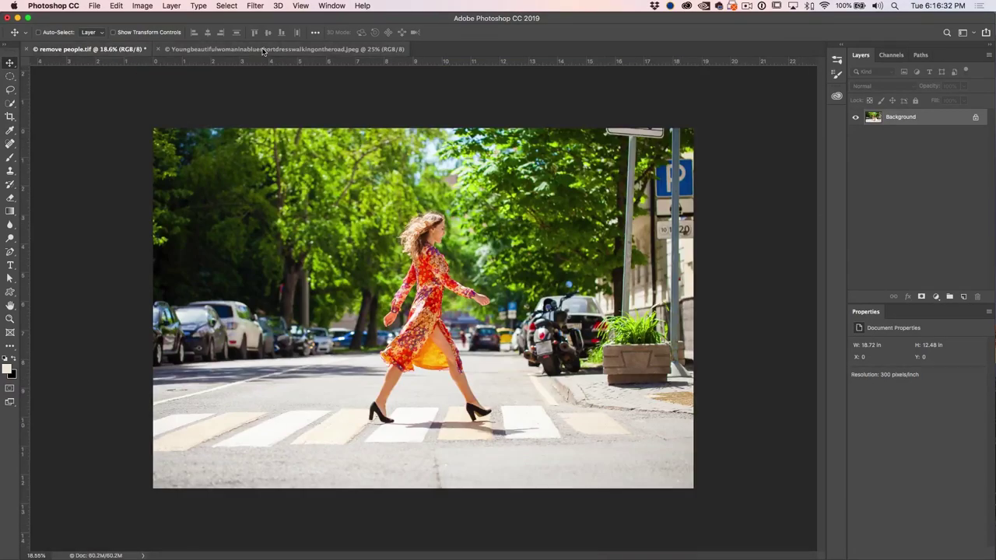
{"action": "left_click", "coordinate": [264, 51]}
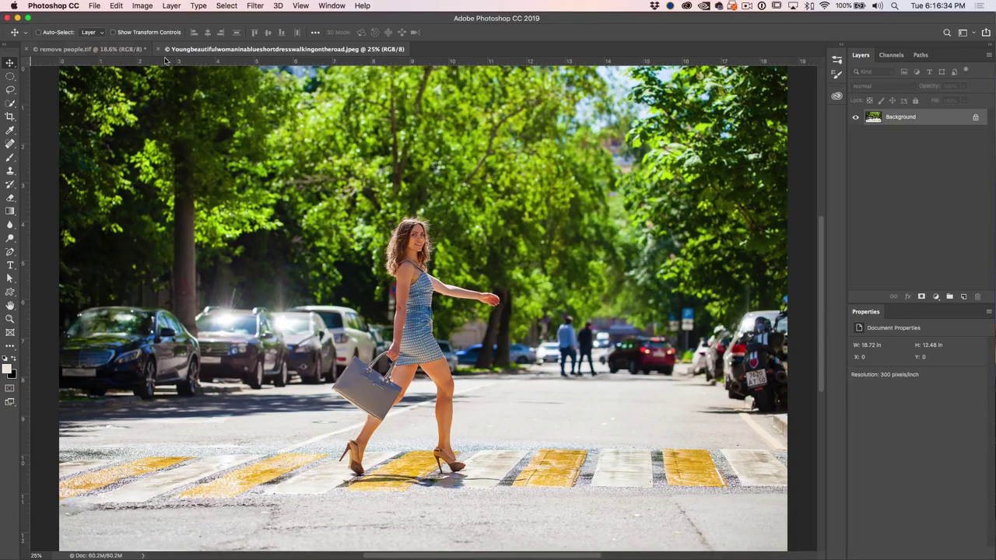
{"action": "left_click", "coordinate": [122, 51]}
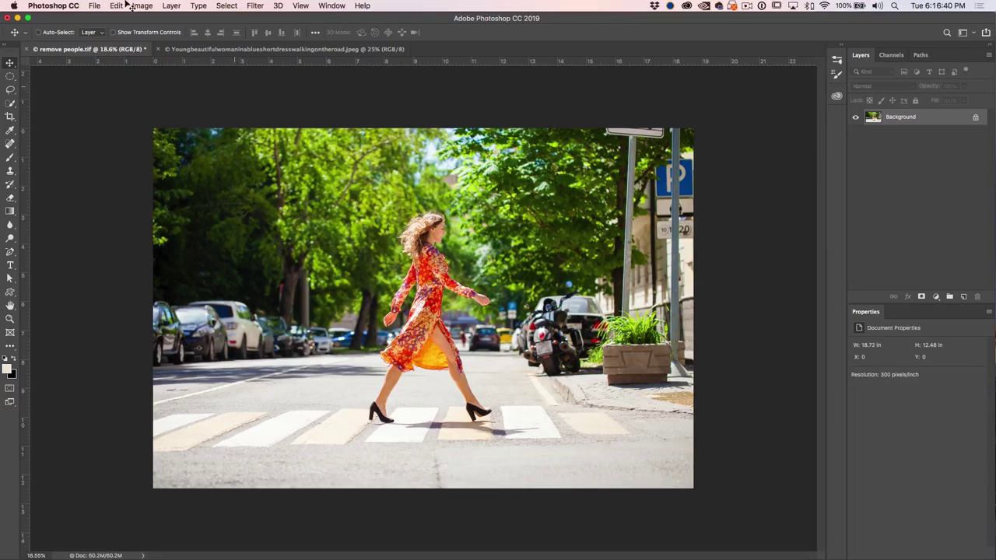
Select the woman in the red dress with Select Subject and expand the selection by 50 pixels
{"action": "left_click", "coordinate": [10, 104]}
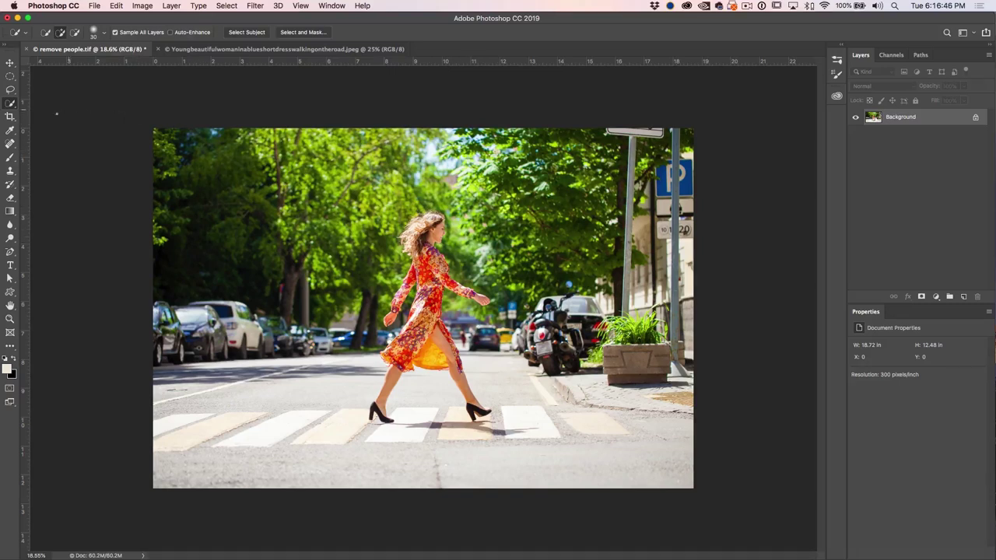
{"action": "left_click", "coordinate": [245, 31]}
{"action": "left_click", "coordinate": [226, 6]}
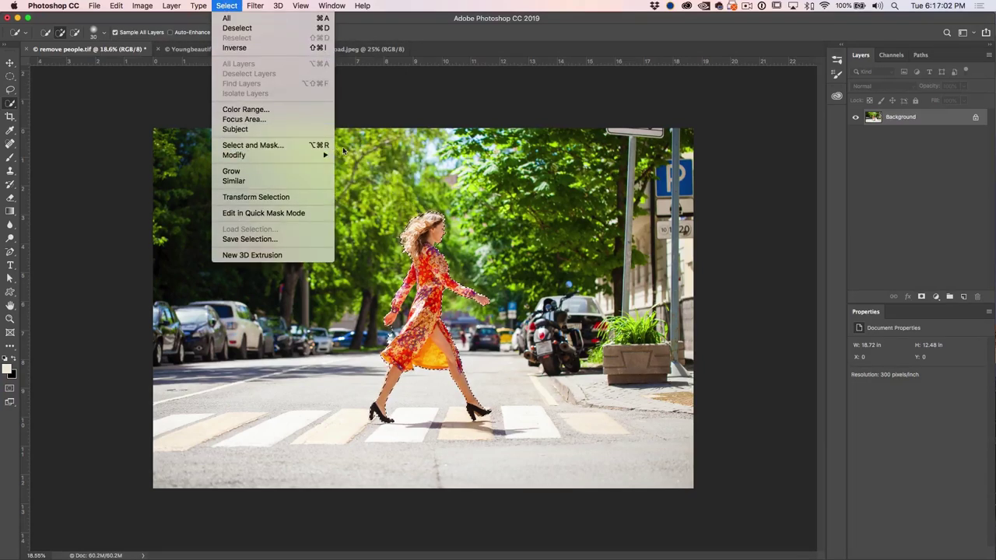
{"action": "mouse_move", "coordinate": [331, 155]}
{"action": "left_click", "coordinate": [366, 175]}
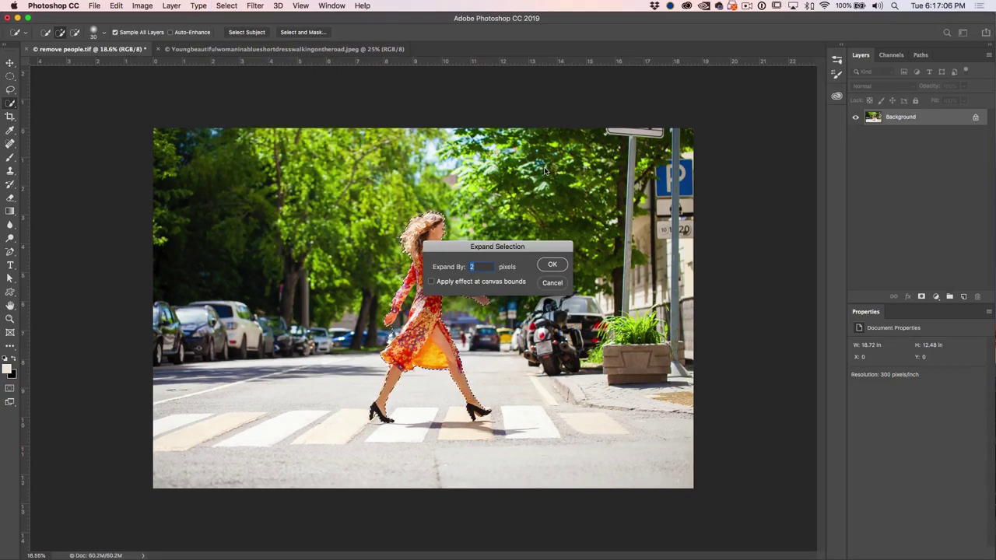
{"action": "type", "text": "50"}
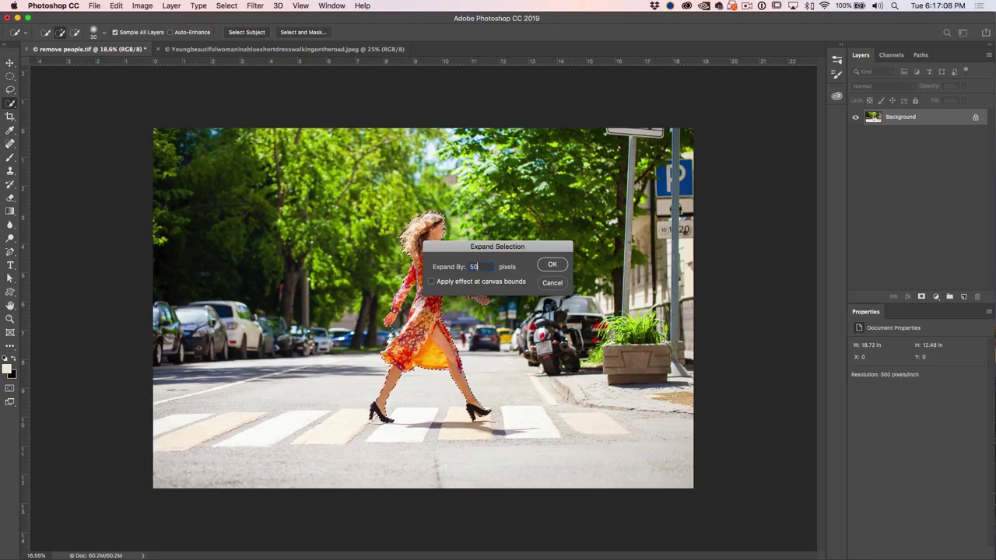
{"action": "left_click", "coordinate": [551, 266]}
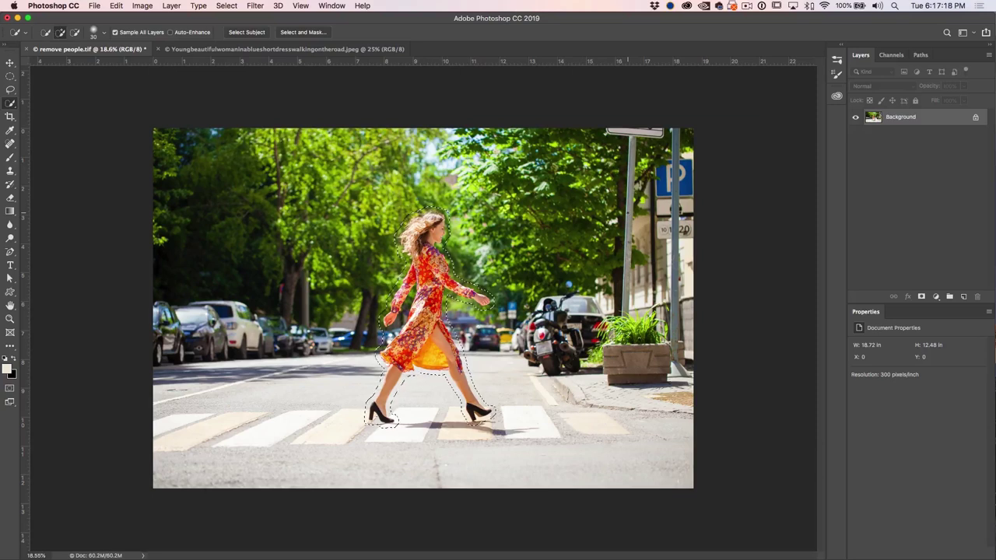
Fill the selected woman with Content-Aware, Color Adaptation on, Normal mode and 100% opacity, and deselect
{"action": "key", "text": "shift+BackSpace"}
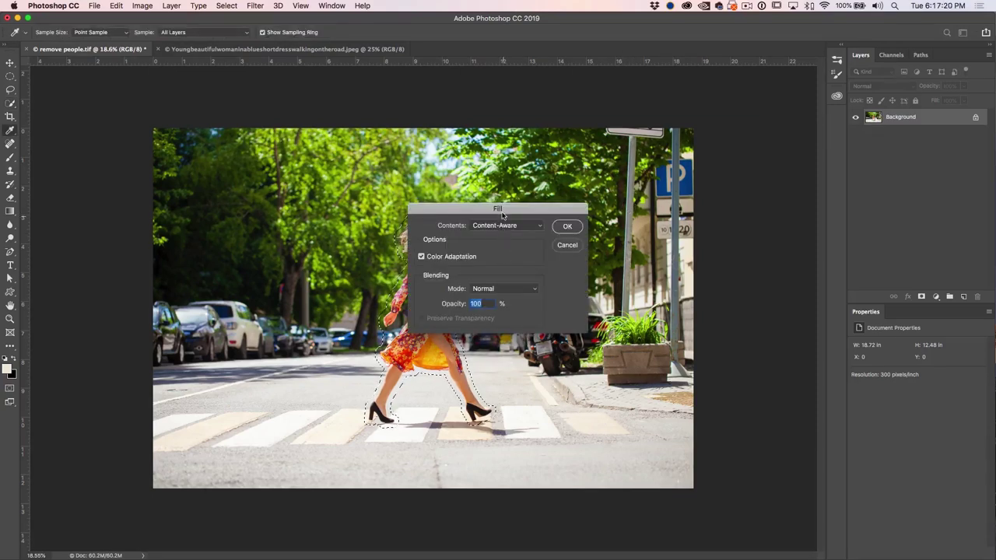
{"action": "left_click_drag", "start_coordinate": [497, 210], "coordinate": [619, 113]}
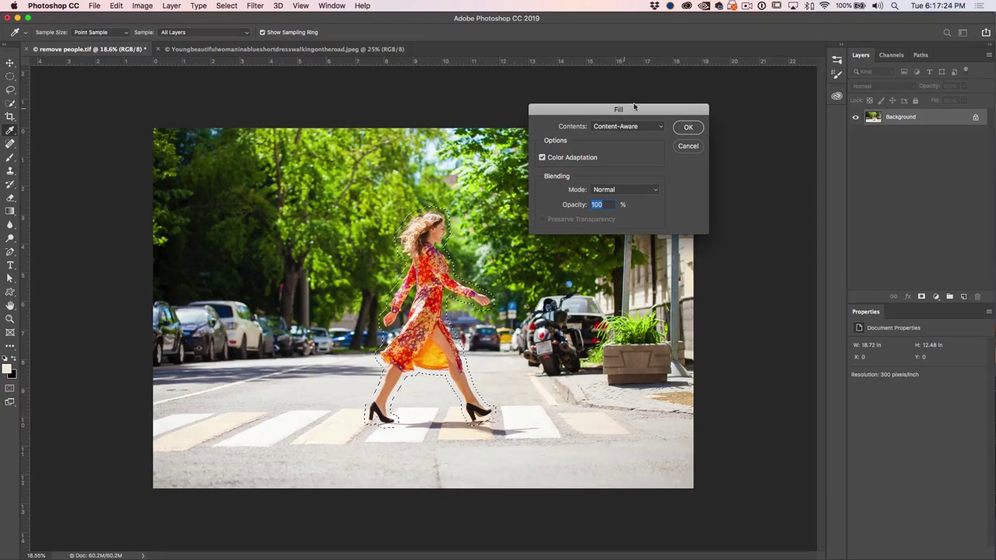
{"action": "left_click", "coordinate": [615, 127]}
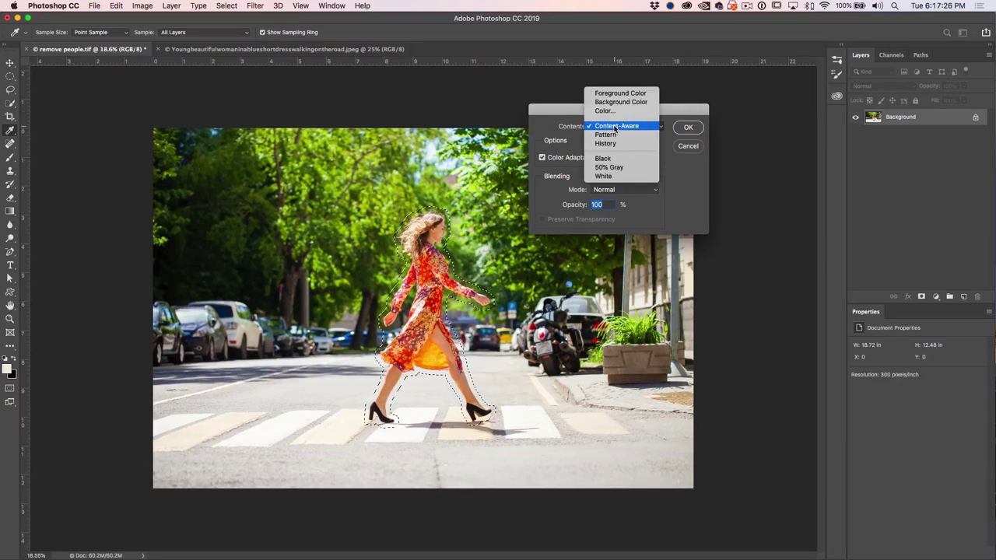
{"action": "left_click", "coordinate": [614, 128]}
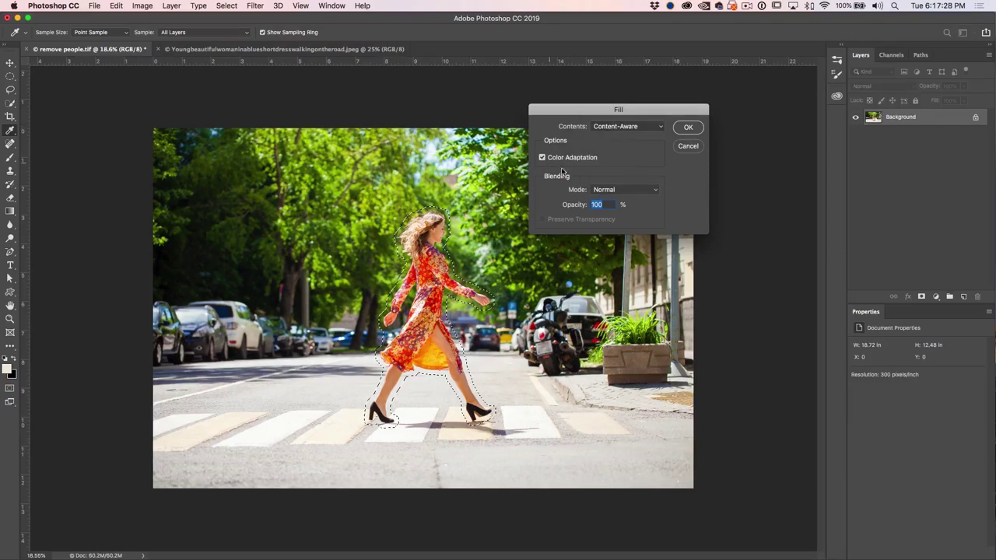
{"action": "left_click", "coordinate": [690, 127]}
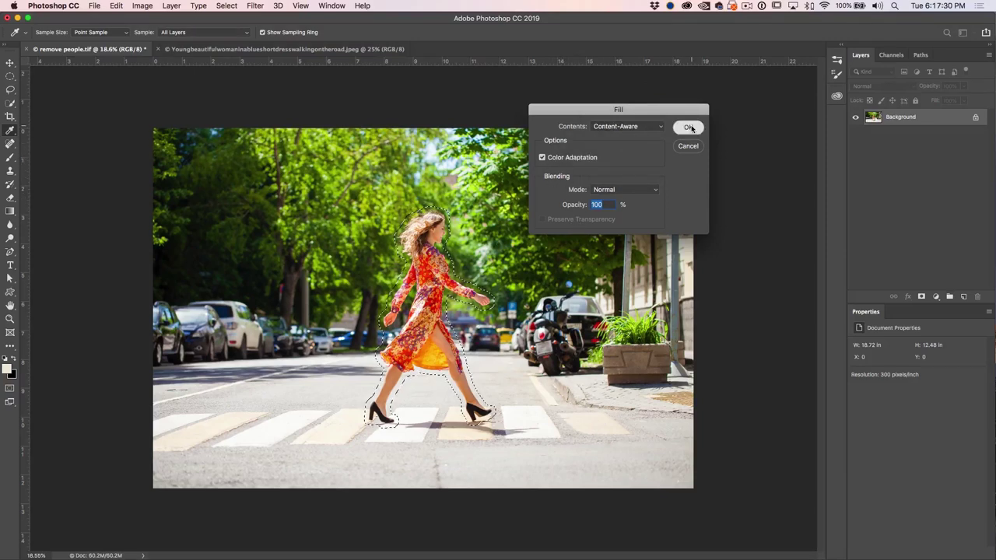
{"action": "key", "text": "ctrl+d"}
{"action": "key", "text": "w"}
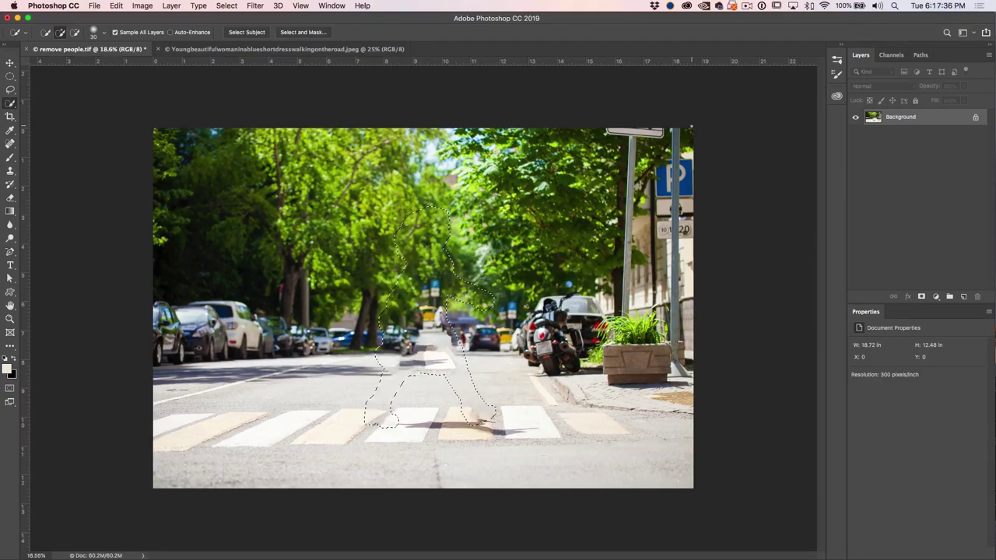
{"action": "key", "text": "super+d"}
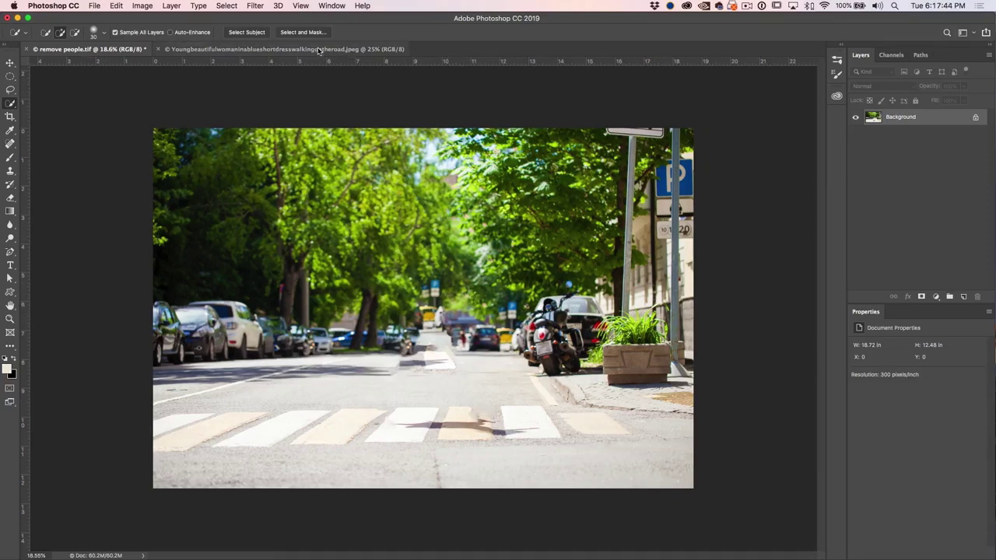
Bring the blue-dress street photo into remove people.tif as a new layer above the Background
{"action": "left_click", "coordinate": [318, 50]}
{"action": "left_click", "coordinate": [10, 63]}
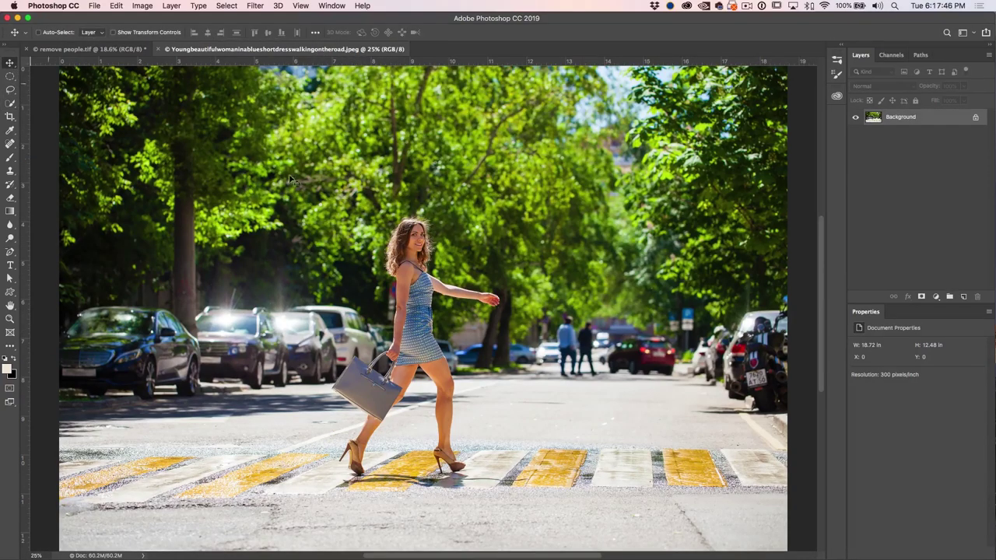
{"action": "left_click_drag", "start_coordinate": [552, 219], "coordinate": [129, 50]}
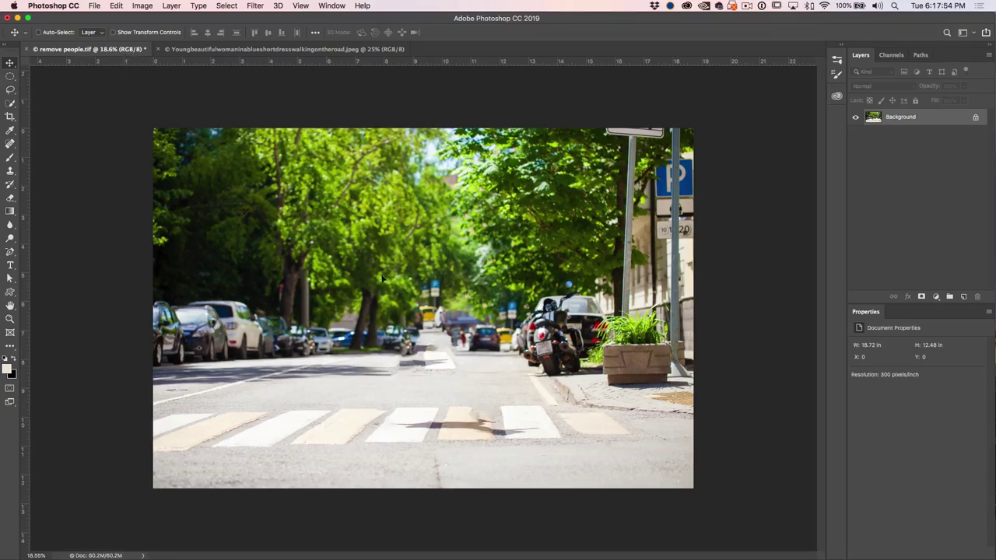
{"action": "left_click_drag", "start_coordinate": [391, 284], "coordinate": [393, 286]}
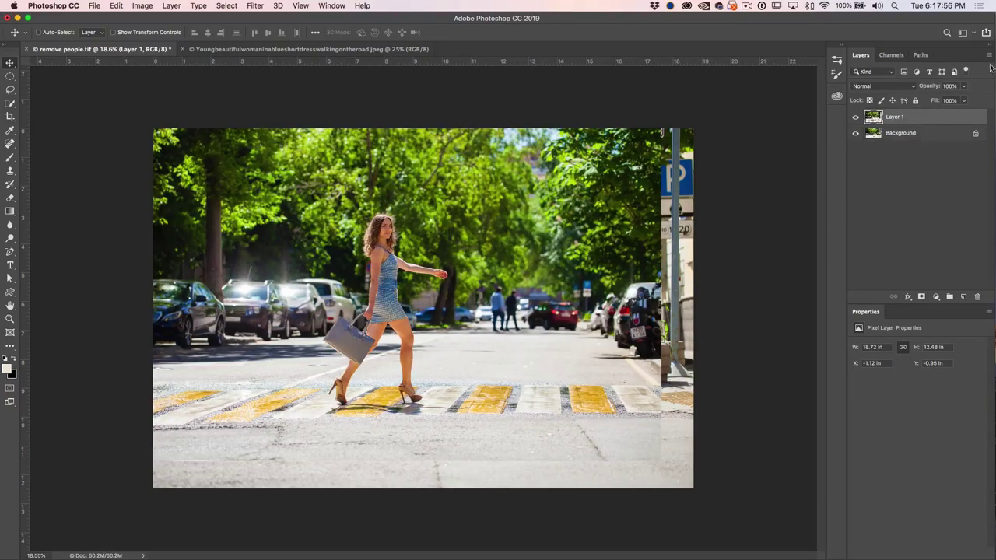
Hide and show Layer 1 to compare its street with the Background, leaving the layer visible
{"action": "left_click", "coordinate": [855, 117]}
{"action": "left_click", "coordinate": [855, 117]}
{"action": "left_click", "coordinate": [855, 118]}
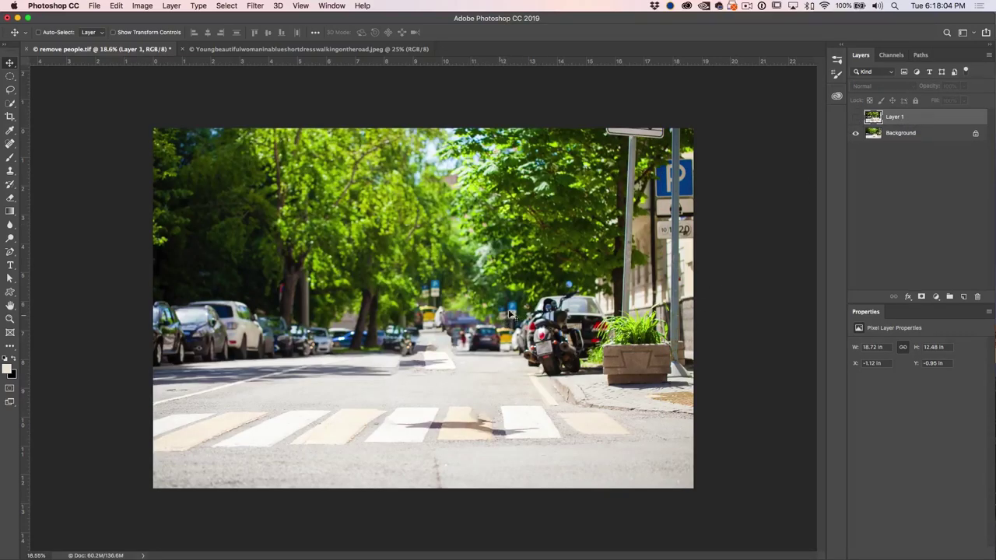
{"action": "left_click", "coordinate": [854, 117]}
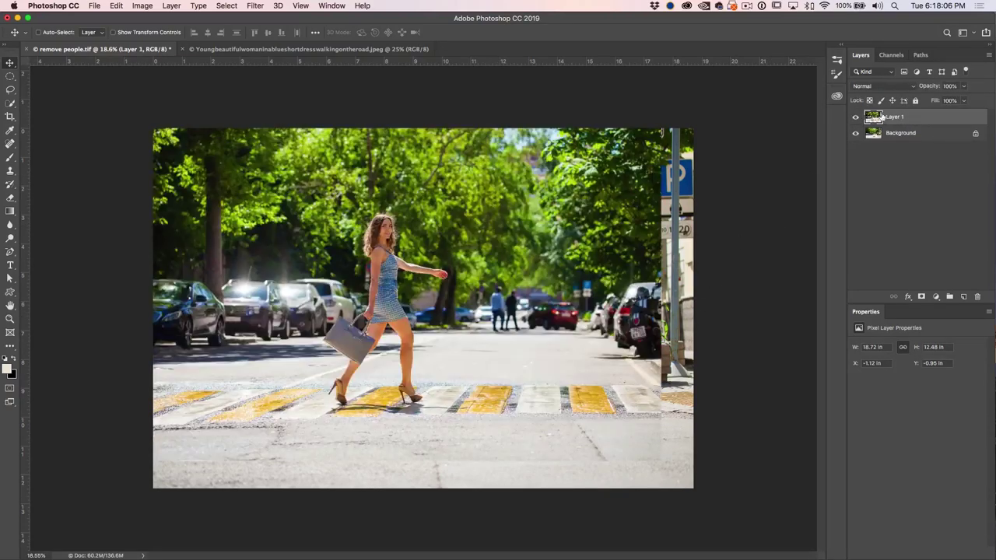
Set Layer 1 to 50% opacity and move it over the Background street to about X -3.75 in, Y -0.17 in
{"action": "left_click_drag", "start_coordinate": [605, 294], "coordinate": [600, 295]}
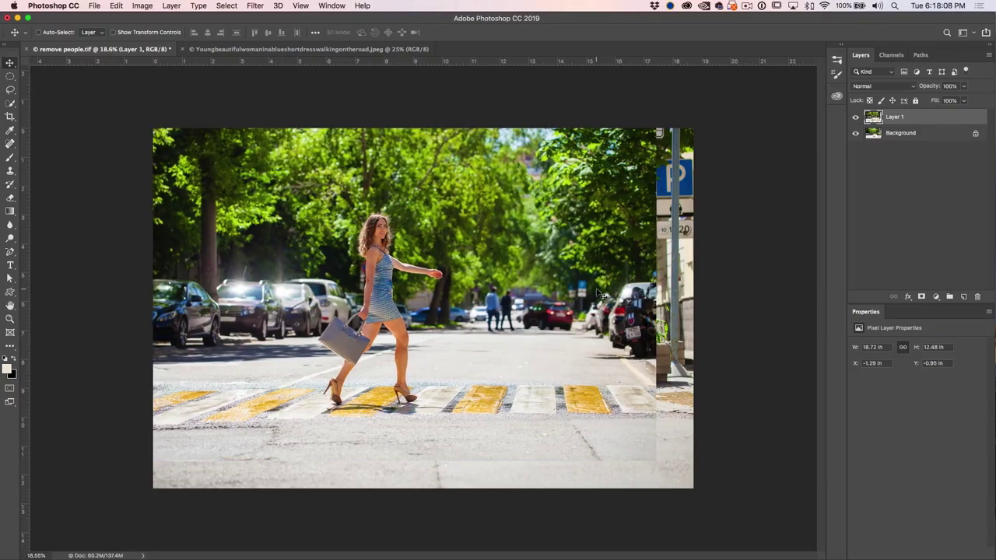
{"action": "key", "text": "5"}
{"action": "left_click_drag", "start_coordinate": [533, 294], "coordinate": [464, 307]}
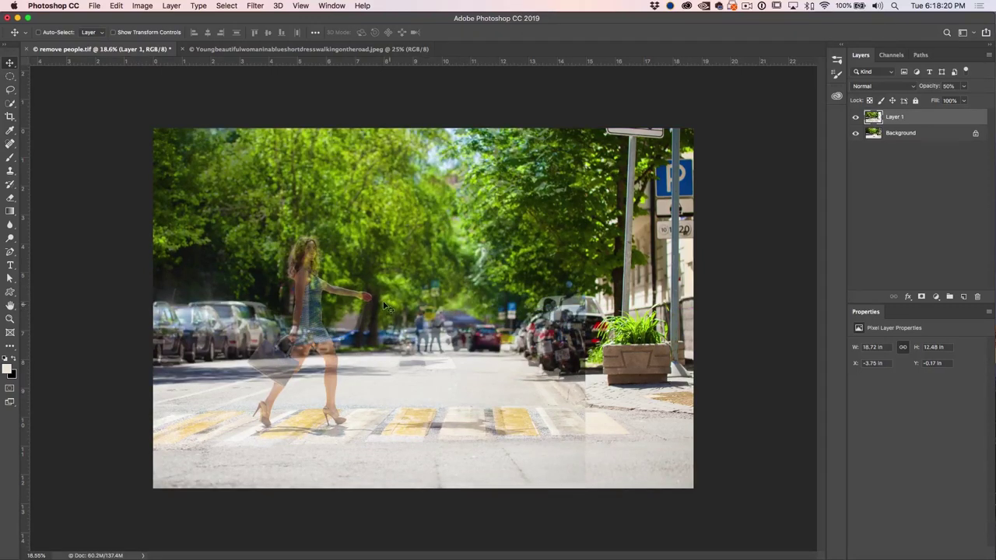
Nudge Layer 1 horizontally to about X -3.79 in so its street details line up with the Background
{"action": "key", "text": "Right"}
{"action": "key", "text": "Right"}
{"action": "key", "text": "Right"}
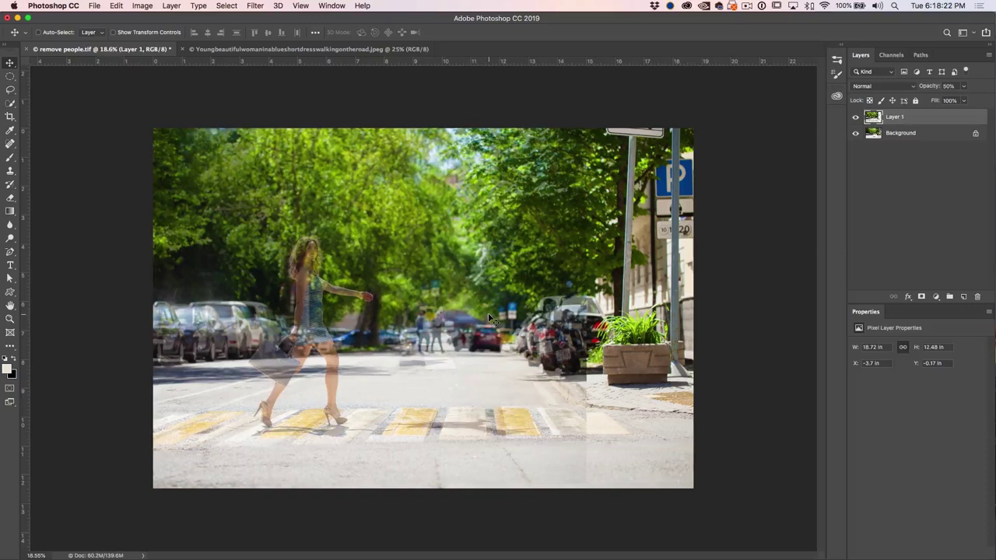
{"action": "key", "text": "Left"}
{"action": "key", "text": "Left"}
{"action": "key", "text": "Left"}
{"action": "key", "text": "Left"}
{"action": "key", "text": "Left"}
{"action": "key", "text": "Left"}
{"action": "key", "text": "Left"}
{"action": "key", "text": "Left"}
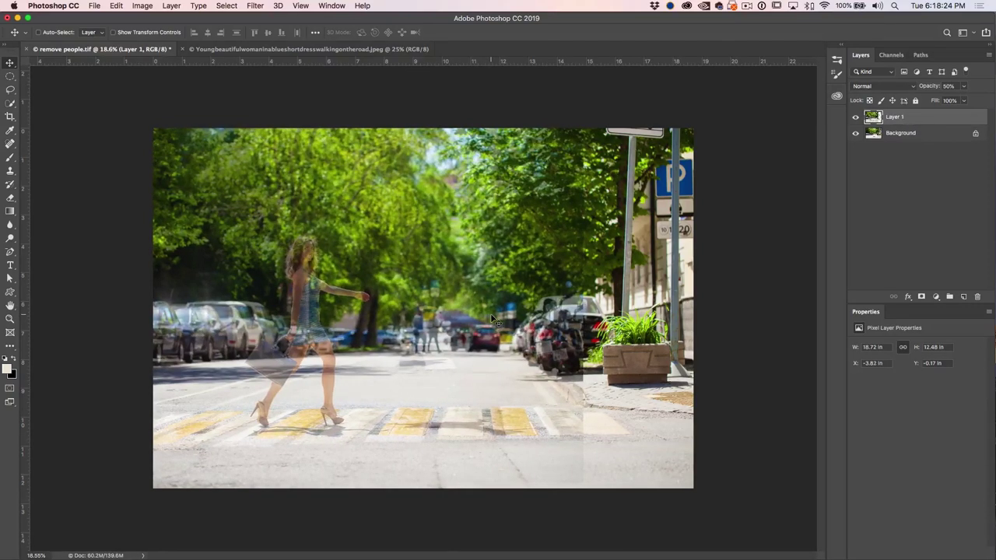
{"action": "key", "text": "Right"}
{"action": "key", "text": "Right"}
{"action": "key", "text": "Right"}
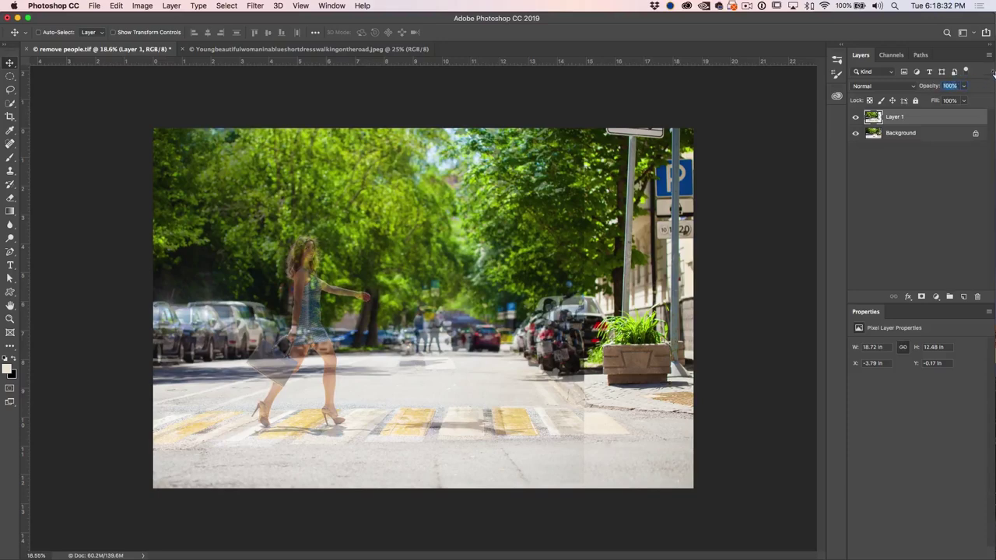
Restore Layer 1 to 100% opacity and check its alignment by hiding and showing it
{"action": "key", "text": "0"}
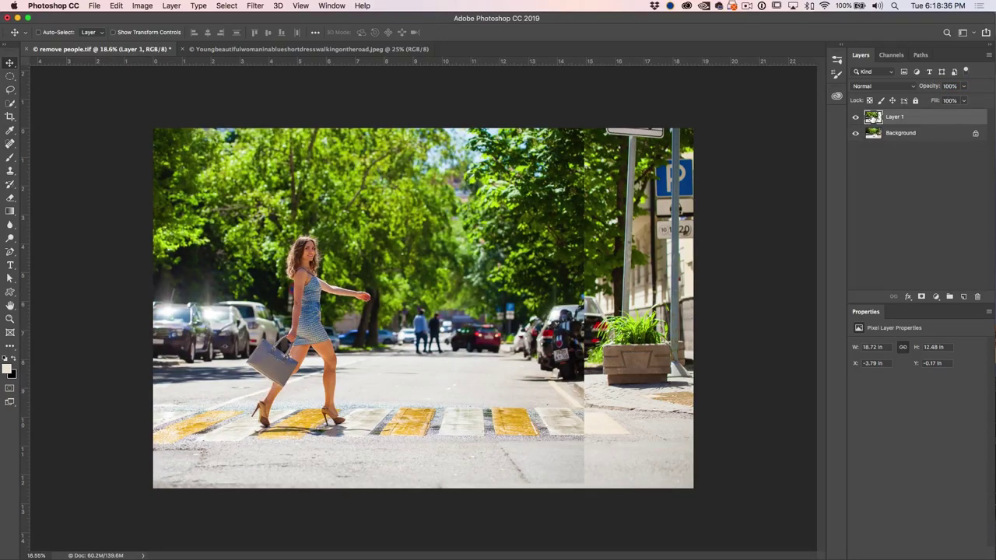
{"action": "left_click", "coordinate": [856, 118]}
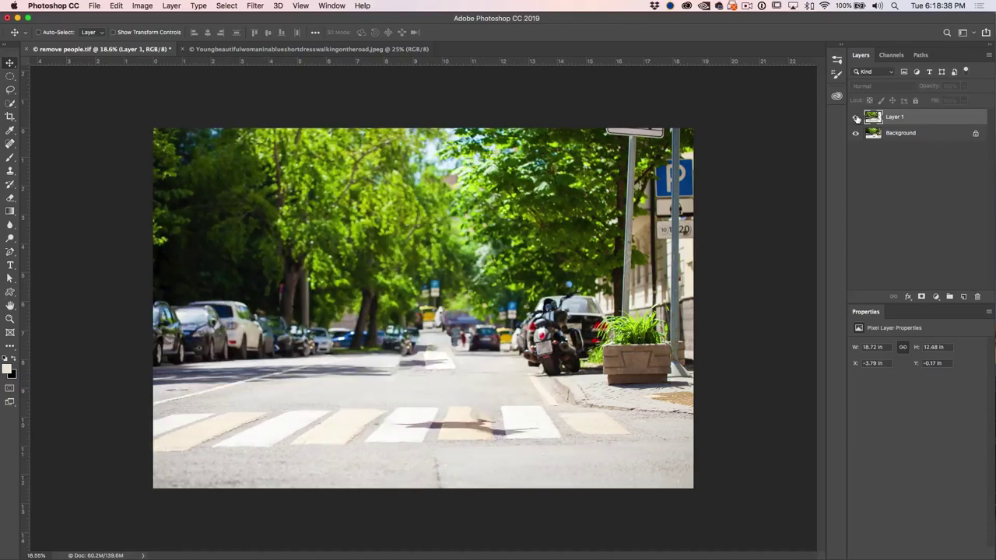
{"action": "left_click", "coordinate": [856, 117]}
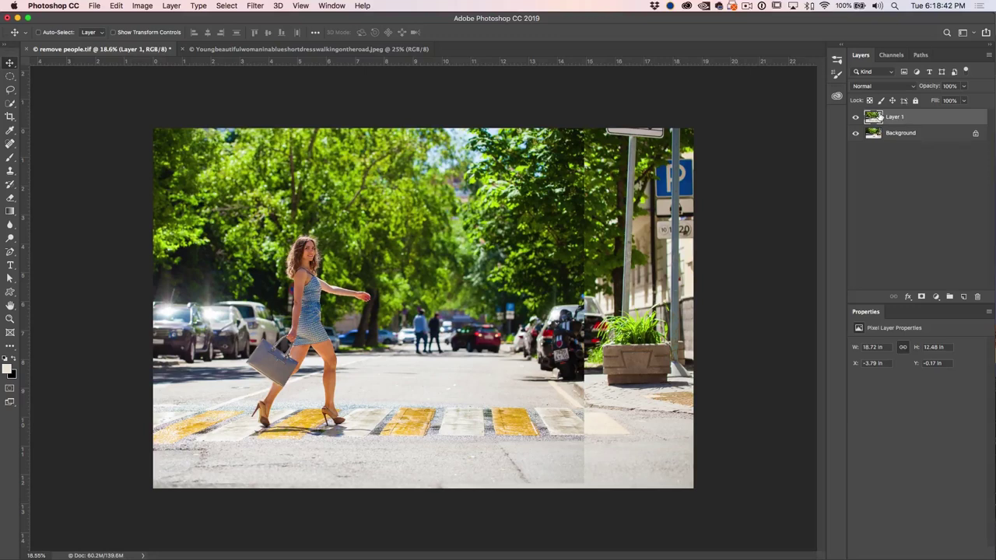
Add a black mask that hides all of Layer 1 and enlarge the Brush to 800
{"action": "left_click", "coordinate": [922, 297], "text": "alt"}
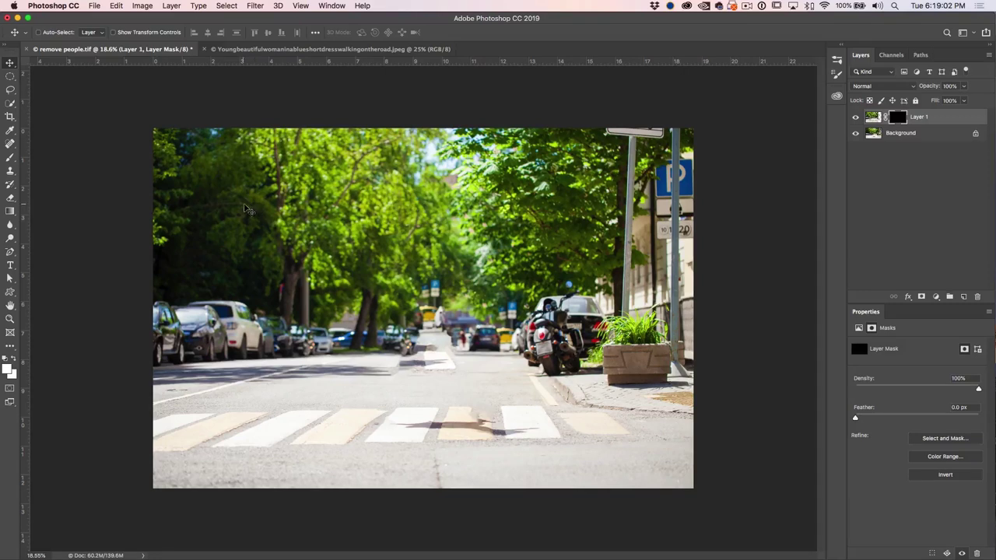
{"action": "key", "text": "b"}
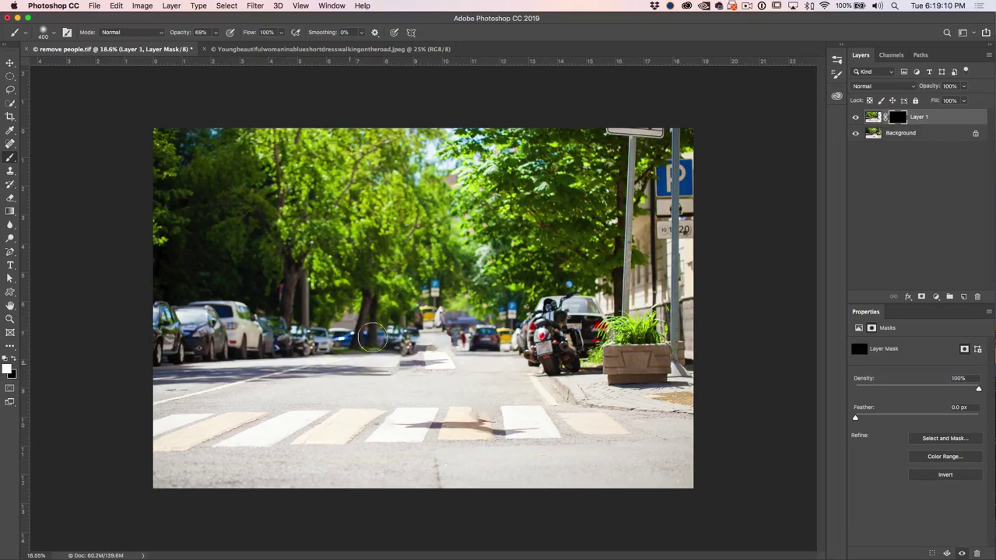
{"action": "key", "text": "bracketright"}
{"action": "key", "text": "bracketright"}
{"action": "key", "text": "bracketright"}
{"action": "key", "text": "bracketright"}
Paint white at 69% opacity on Layer 1's mask over the distant middle of the street to reveal its pedestrians and cars
{"action": "mouse_move", "coordinate": [448, 291]}
{"action": "left_mouse_down"}
{"action": "mouse_move", "coordinate": [436, 299]}
{"action": "mouse_move", "coordinate": [445, 299]}
{"action": "left_mouse_up"}
{"action": "key", "text": "super+z"}
{"action": "key", "text": "super+z"}
{"action": "key", "text": "super+z"}
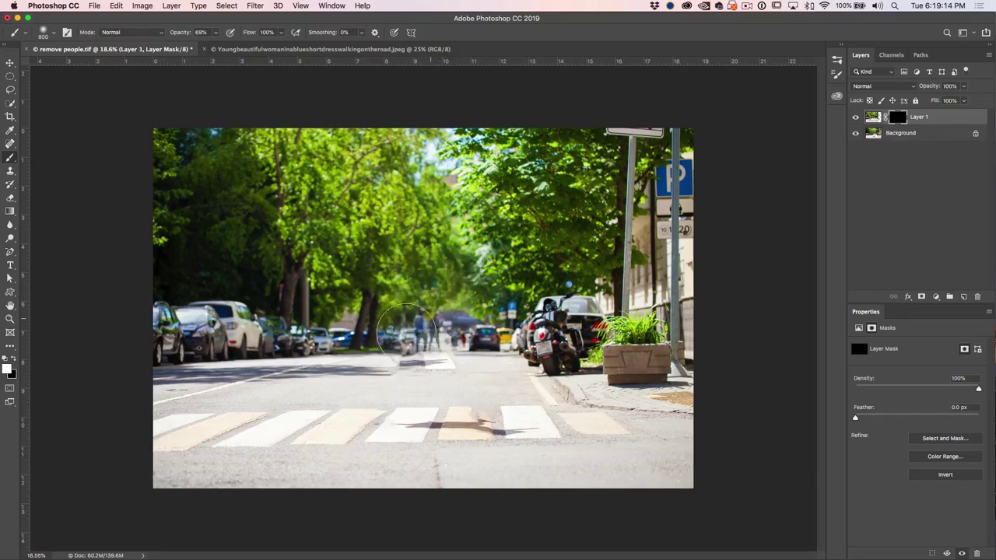
{"action": "key", "text": "super+z"}
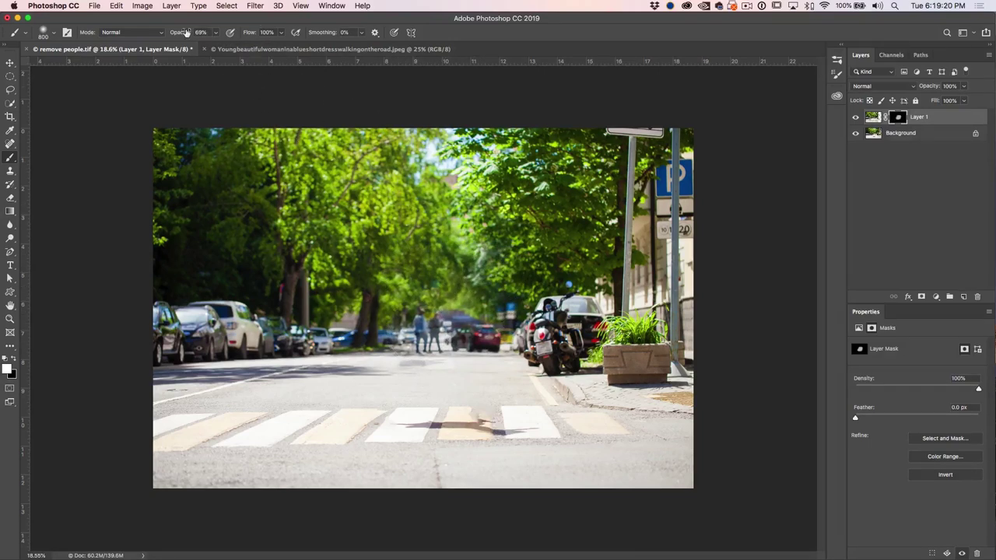
Paint the distant street in fully on the mask at 100% brush opacity and switch the foreground color to black
{"action": "left_click_drag", "start_coordinate": [182, 34], "coordinate": [304, 43]}
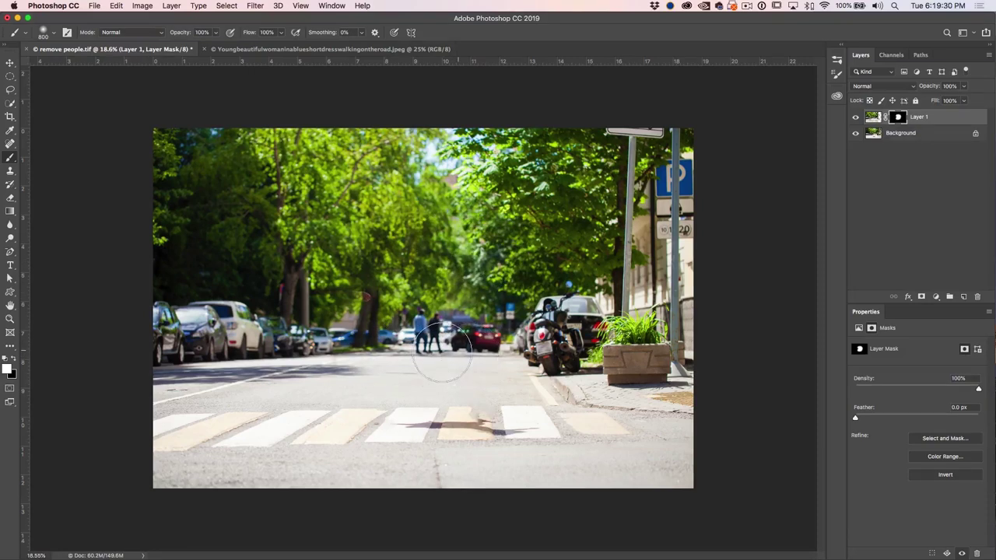
{"action": "key", "text": "x"}
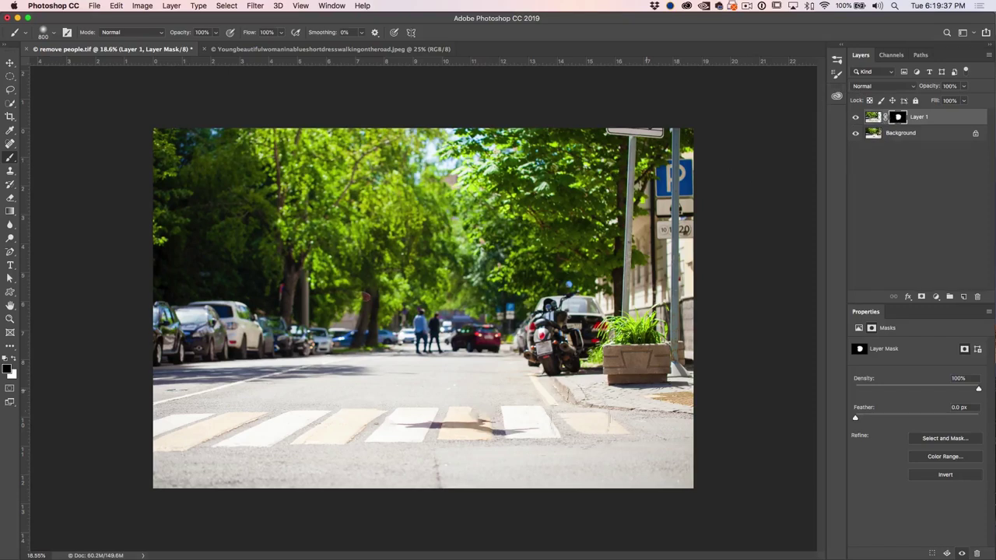
Try painting white on Layer 1's mask over the shadow on the crosswalk, and undo the stroke
{"action": "key", "text": "x"}
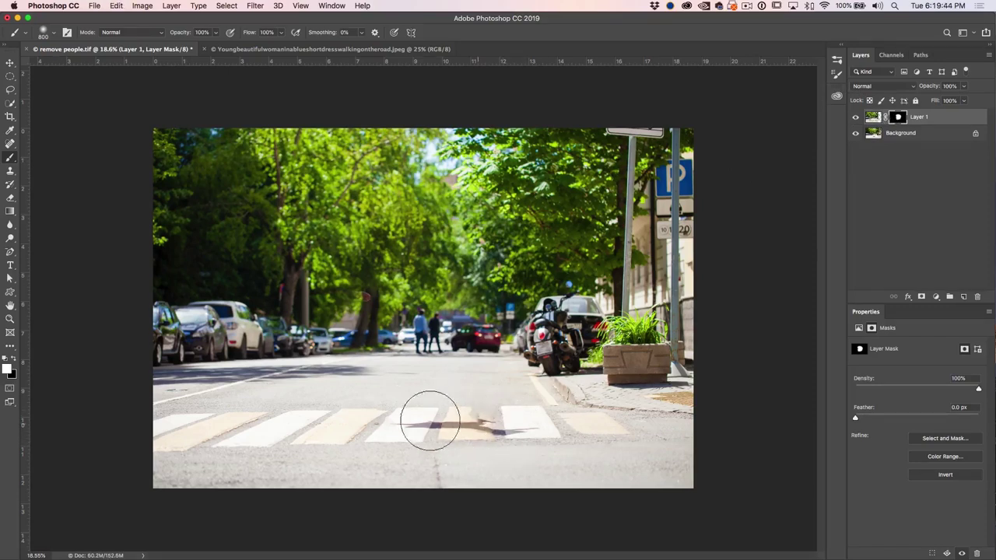
{"action": "mouse_move", "coordinate": [465, 410]}
{"action": "left_mouse_down"}
{"action": "mouse_move", "coordinate": [515, 421]}
{"action": "mouse_move", "coordinate": [405, 427]}
{"action": "mouse_move", "coordinate": [549, 430]}
{"action": "left_mouse_up"}
{"action": "key", "text": "super+z"}
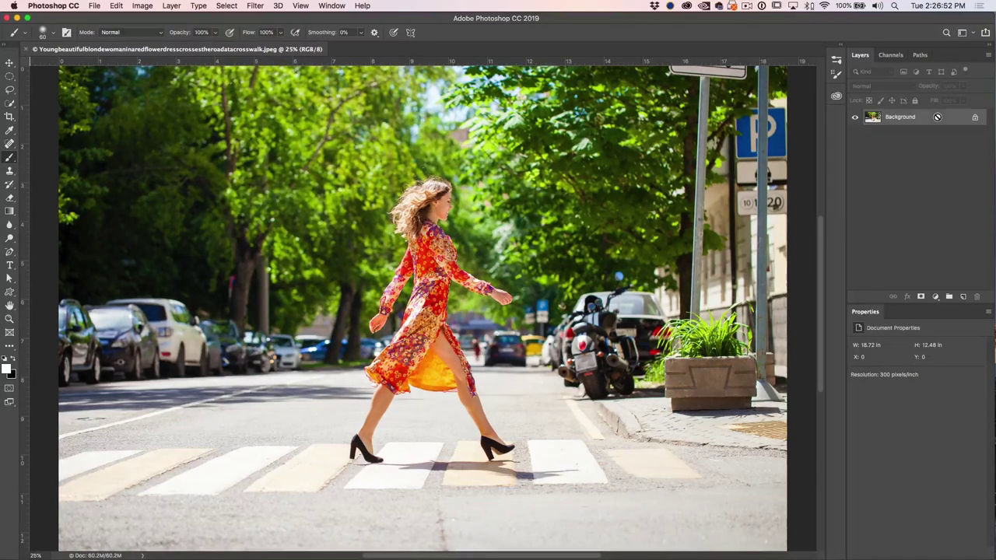
Duplicate the Background layer and select the woman in the red dress with Select Subject
{"action": "key", "text": "super+j"}
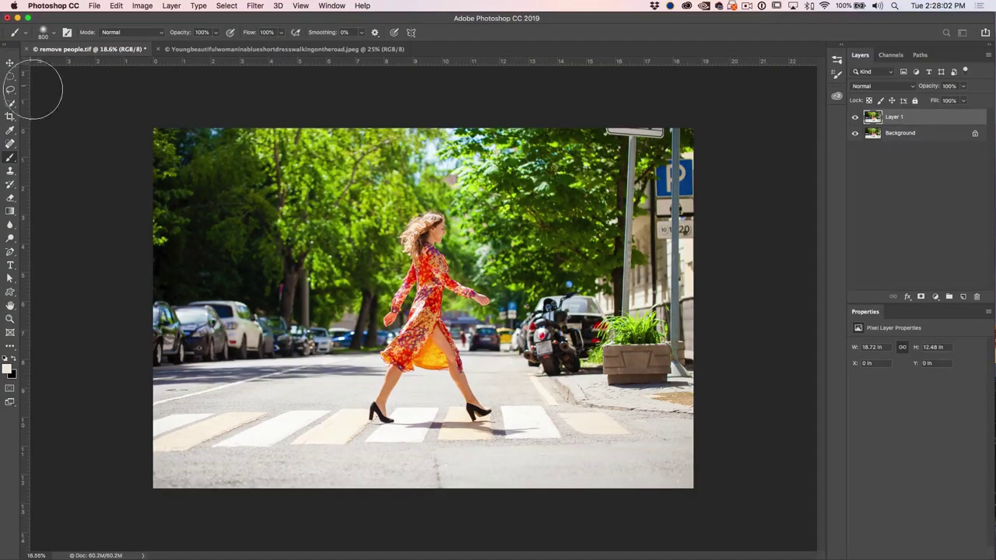
{"action": "left_click", "coordinate": [10, 104]}
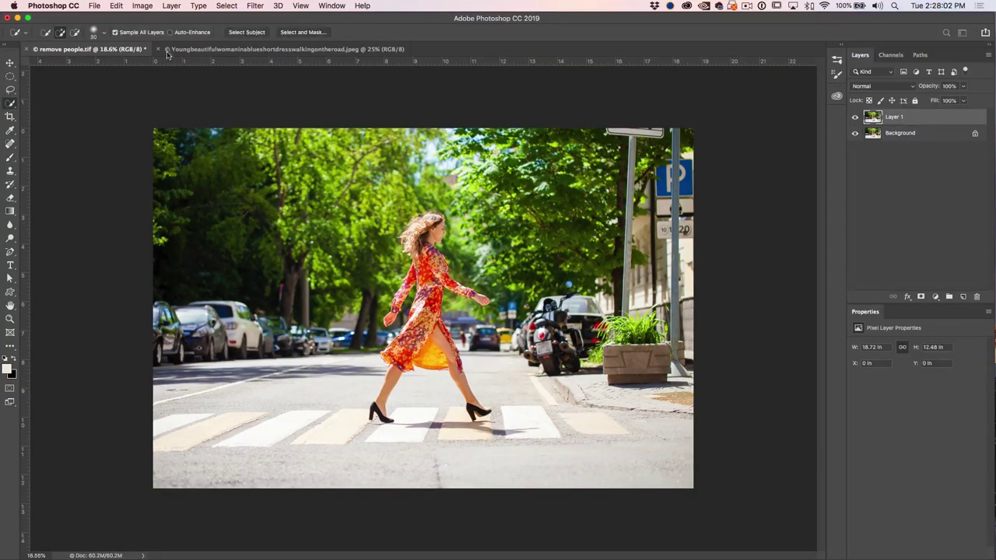
{"action": "left_click", "coordinate": [247, 34]}
Expand the selection around the woman by 50 pixels
{"action": "left_click", "coordinate": [227, 6]}
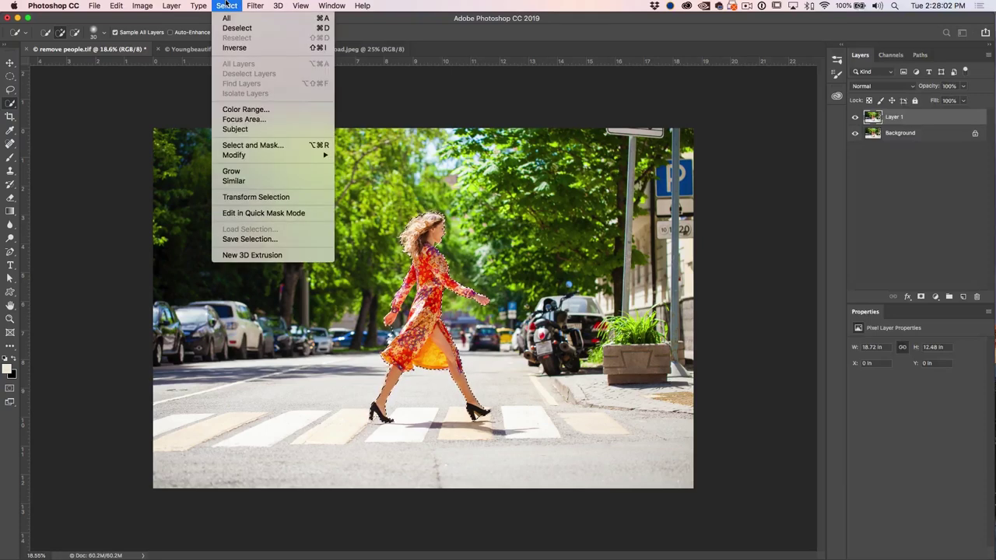
{"action": "mouse_move", "coordinate": [251, 157]}
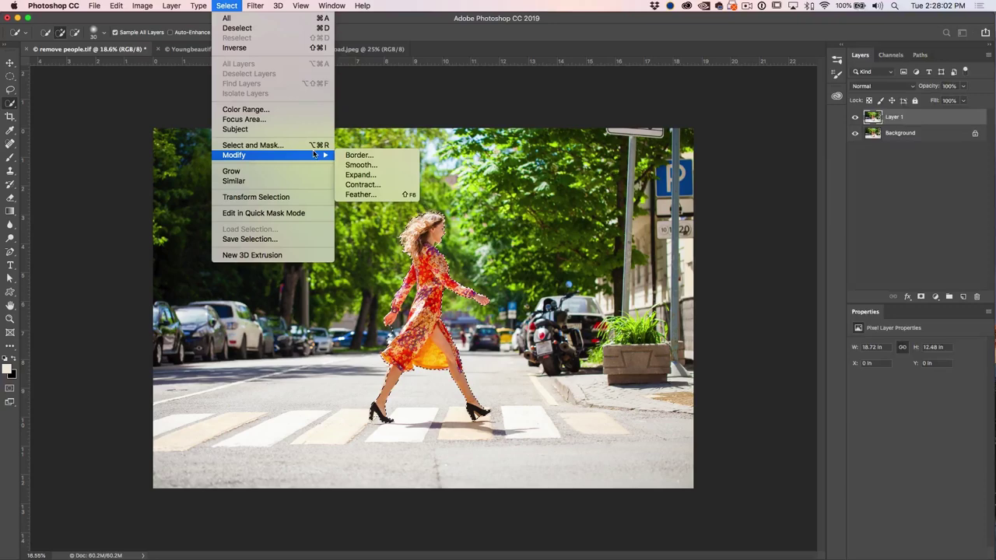
{"action": "left_click", "coordinate": [390, 179]}
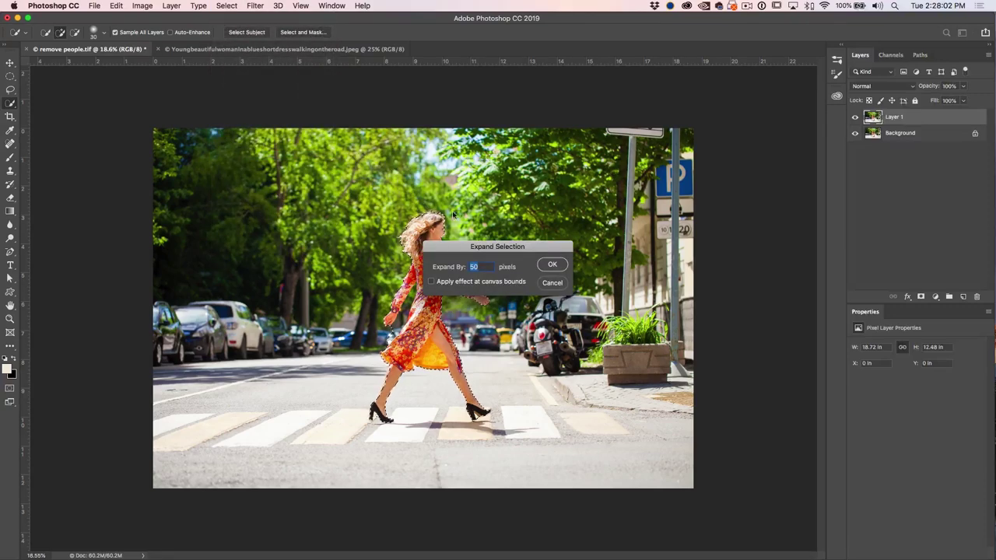
{"action": "left_click_drag", "start_coordinate": [455, 247], "coordinate": [533, 179]}
{"action": "left_click", "coordinate": [628, 197]}
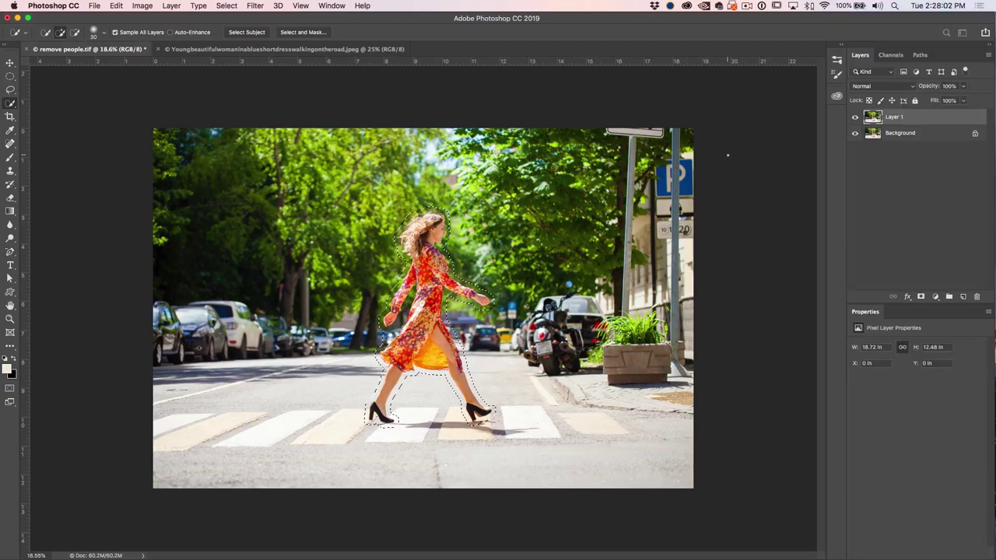
Fill the expanded selection on Layer 1 with Content-Aware to remove the woman, and deselect
{"action": "key", "text": "shift+BackSpace"}
{"action": "left_click", "coordinate": [689, 127]}
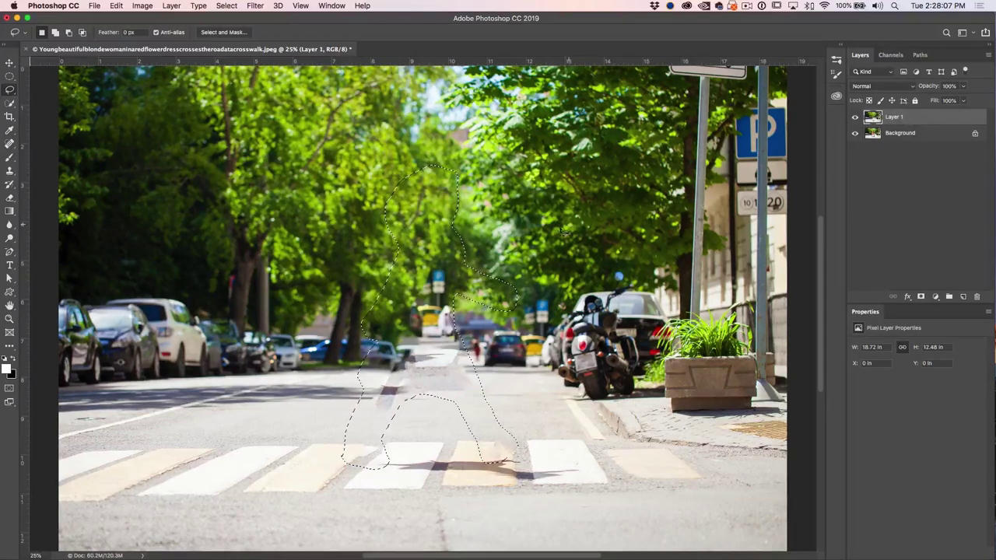
{"action": "key", "text": "super+d"}
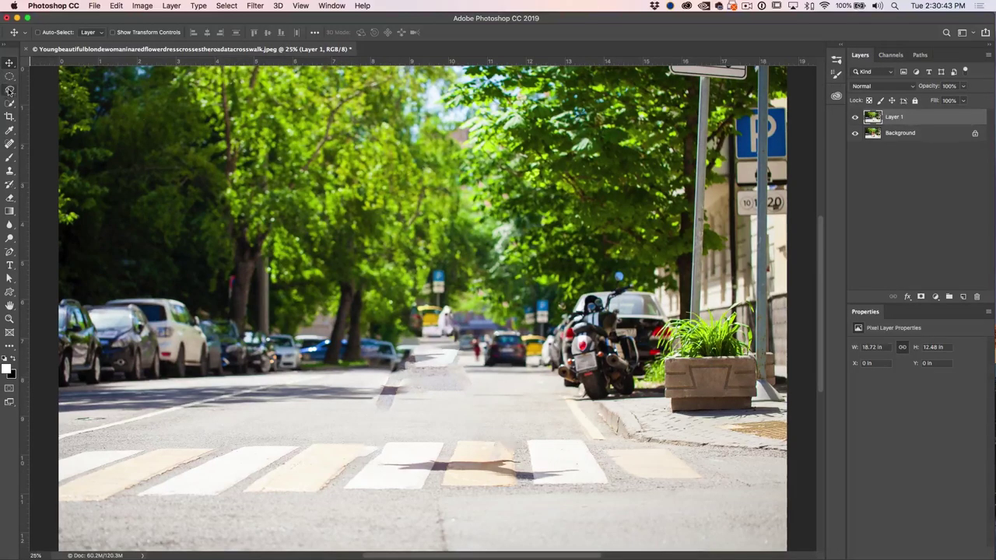
Lasso the mismatched patch of cars and trees at the street's far end, fill it with Content-Aware at 100% opacity, and deselect
{"action": "left_click", "coordinate": [9, 89]}
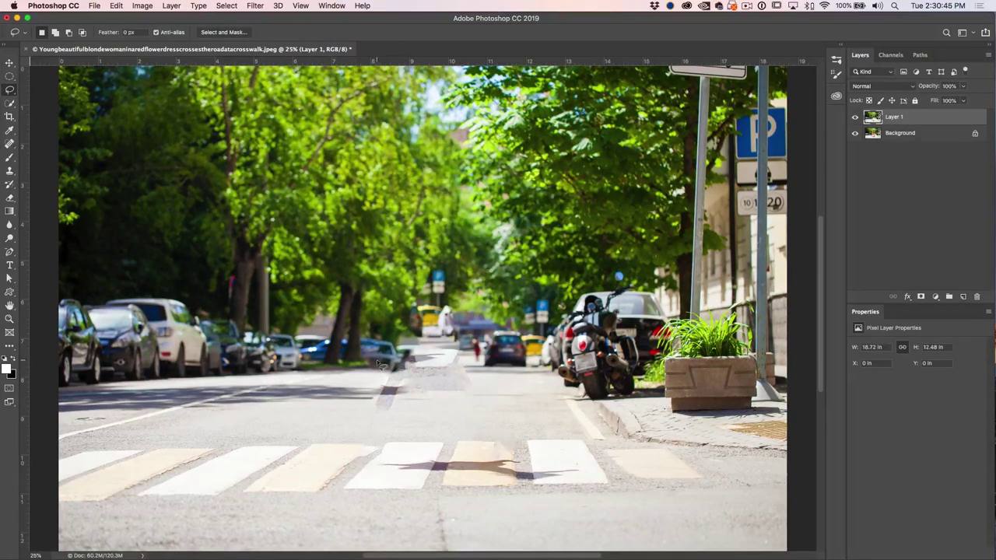
{"action": "mouse_move", "coordinate": [375, 368]}
{"action": "left_mouse_down"}
{"action": "mouse_move", "coordinate": [458, 359]}
{"action": "mouse_move", "coordinate": [469, 328]}
{"action": "mouse_move", "coordinate": [458, 279]}
{"action": "mouse_move", "coordinate": [428, 266]}
{"action": "mouse_move", "coordinate": [376, 368]}
{"action": "left_mouse_up"}
{"action": "key", "text": "shift+BackSpace"}
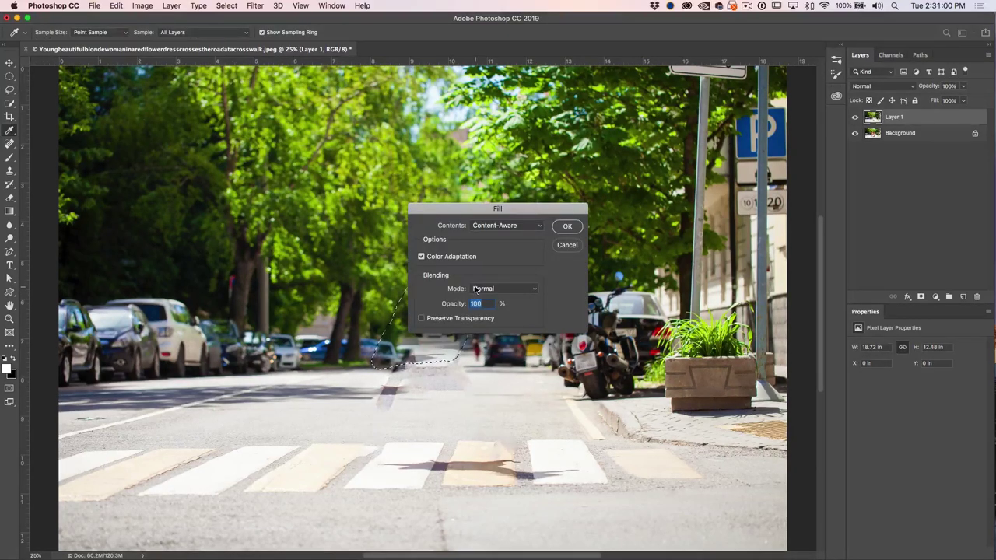
{"action": "left_click", "coordinate": [567, 225]}
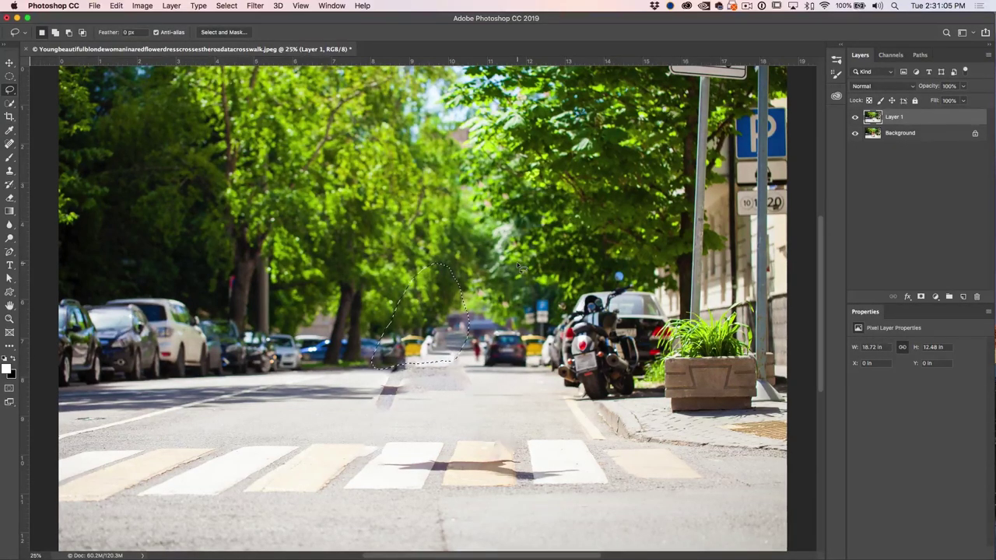
{"action": "key", "text": "super+d"}
Add an empty layer above Layer 1 and set the Clone Stamp to sample Current & Below
{"action": "left_click", "coordinate": [962, 297]}
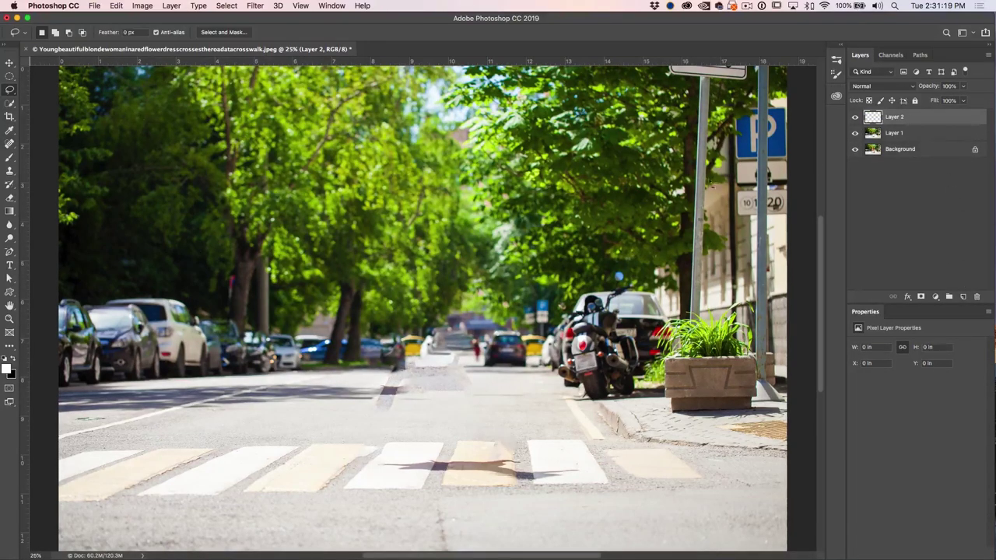
{"action": "left_click", "coordinate": [10, 172]}
{"action": "left_click", "coordinate": [43, 171]}
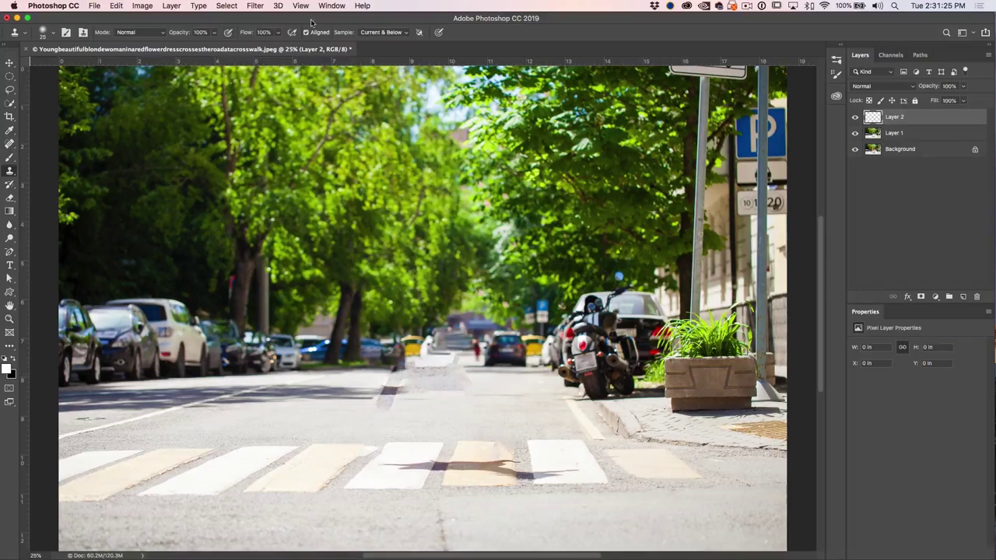
{"action": "left_click", "coordinate": [393, 32]}
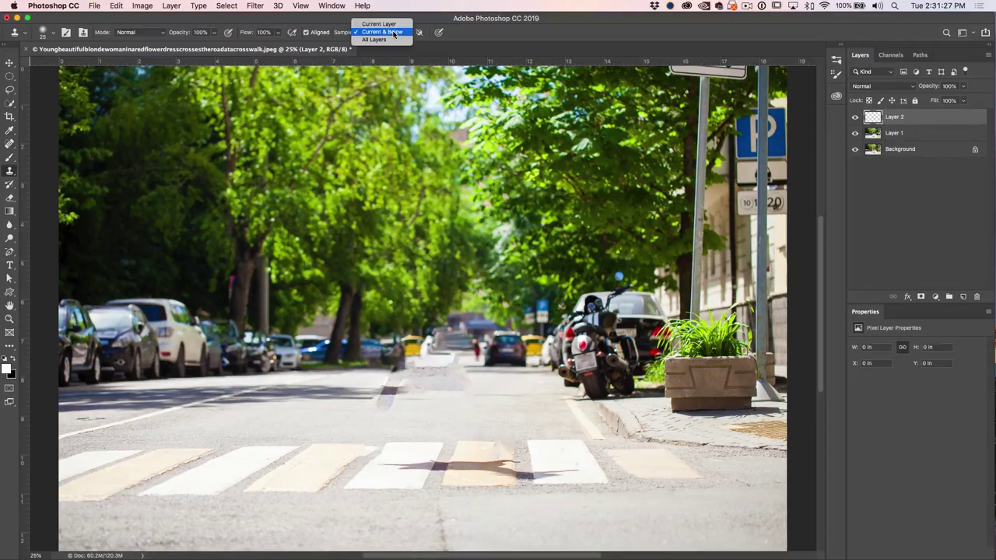
{"action": "left_click", "coordinate": [393, 32]}
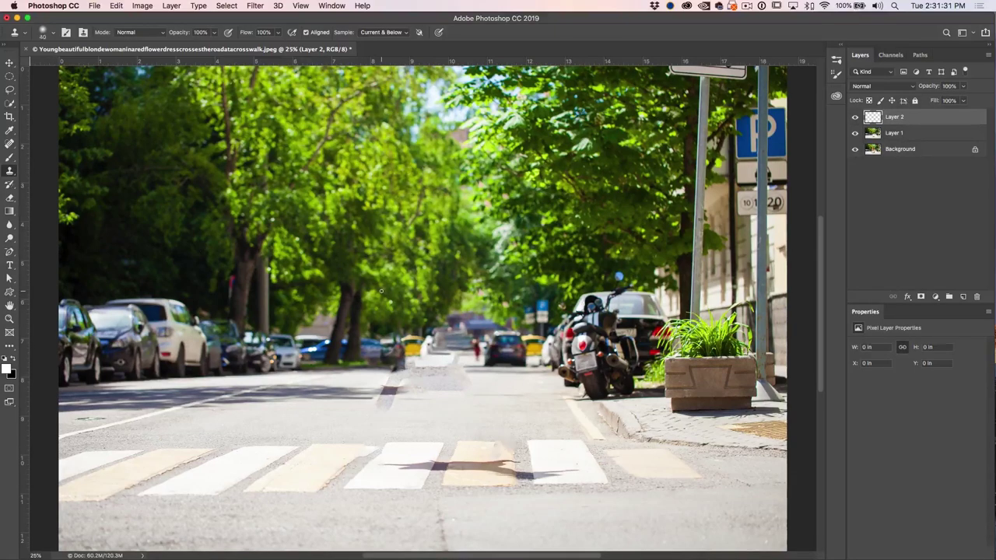
Clone nearby foliage and distant background with a size 200 brush over the leftover yellow vehicle and car fragments beyond the road
{"action": "key", "text": "bracketright"}
{"action": "key", "text": "bracketright"}
{"action": "key", "text": "bracketleft"}
{"action": "key", "text": "bracketleft"}
{"action": "key", "text": "bracketleft"}
{"action": "key", "text": "bracketleft"}
{"action": "left_click", "coordinate": [402, 296], "text": "alt"}
{"action": "mouse_move", "coordinate": [386, 332]}
{"action": "left_mouse_down"}
{"action": "mouse_move", "coordinate": [424, 339]}
{"action": "mouse_move", "coordinate": [398, 339]}
{"action": "left_mouse_up"}
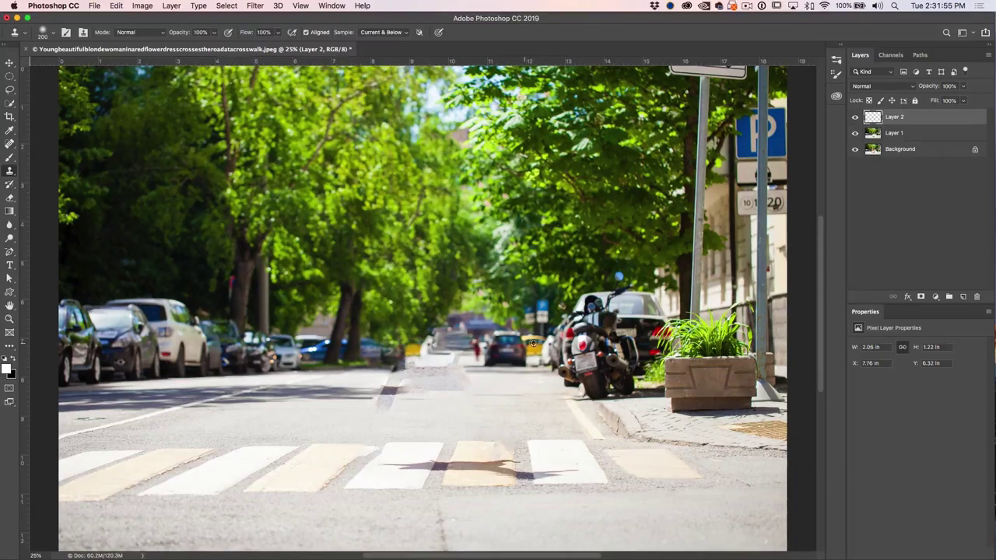
{"action": "left_click", "coordinate": [453, 345], "text": "alt"}
{"action": "mouse_move", "coordinate": [429, 351]}
{"action": "left_mouse_down"}
{"action": "mouse_move", "coordinate": [432, 342]}
{"action": "mouse_move", "coordinate": [389, 354]}
{"action": "left_mouse_up"}
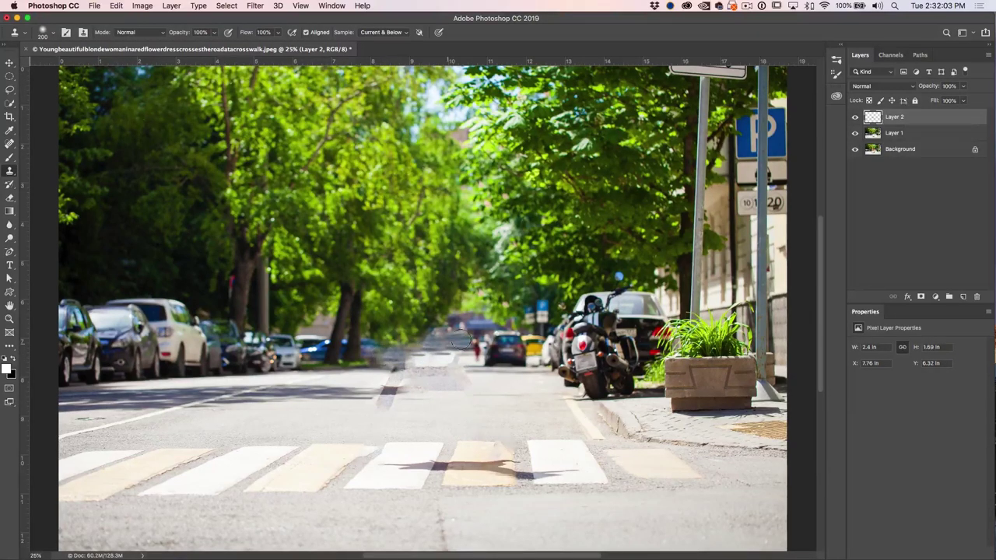
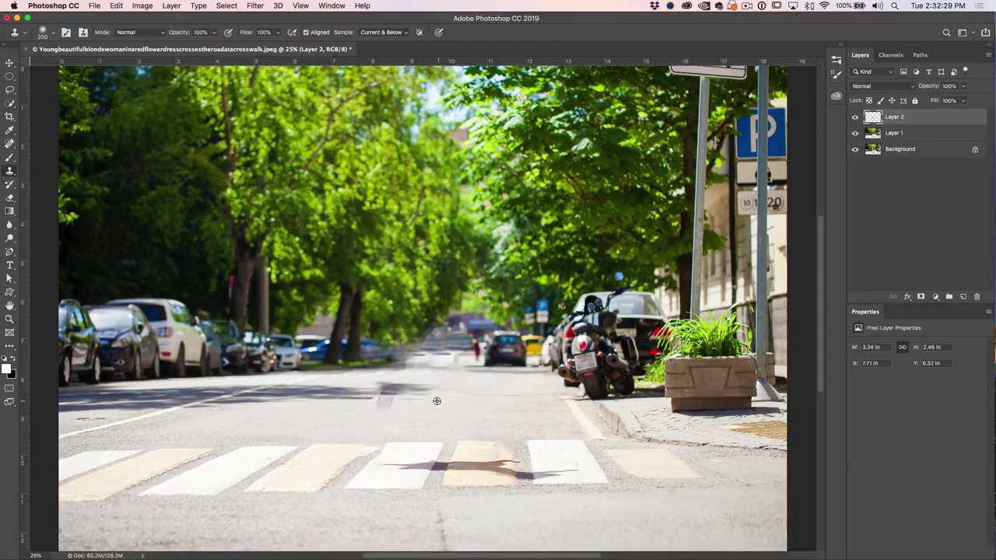
Clone clean asphalt over the dark and striped patches in the middle of the road, undoing the last stray stroke
{"action": "left_click", "coordinate": [470, 402], "text": "alt"}
{"action": "mouse_move", "coordinate": [400, 405]}
{"action": "left_mouse_down"}
{"action": "mouse_move", "coordinate": [384, 402]}
{"action": "mouse_move", "coordinate": [424, 393]}
{"action": "mouse_move", "coordinate": [380, 404]}
{"action": "mouse_move", "coordinate": [409, 389]}
{"action": "mouse_move", "coordinate": [386, 389]}
{"action": "mouse_move", "coordinate": [460, 386]}
{"action": "left_mouse_up"}
{"action": "left_click", "coordinate": [477, 379], "text": "alt"}
{"action": "left_click", "coordinate": [441, 385], "text": "alt"}
{"action": "left_click", "coordinate": [519, 379]}
{"action": "key", "text": "super+z"}
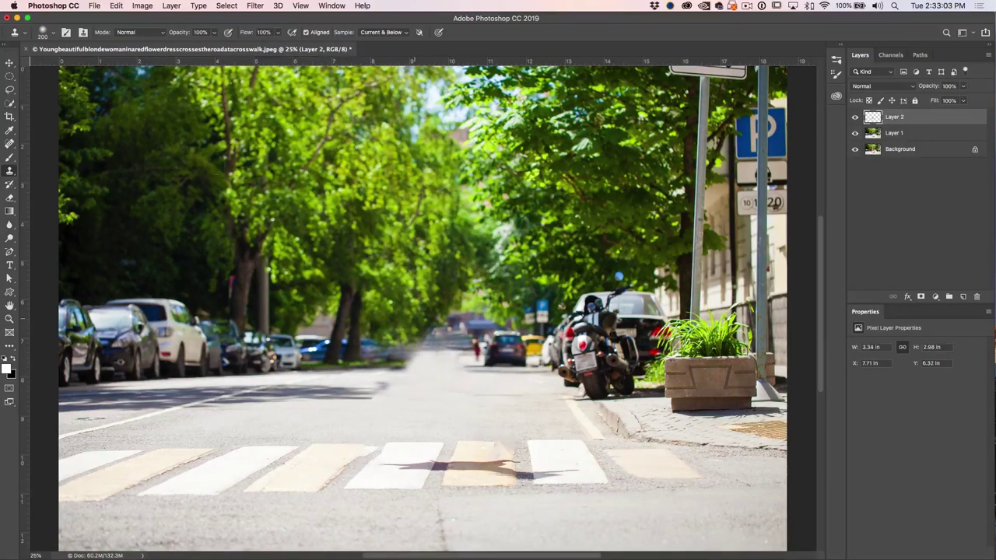
Set the Clone Stamp hardness to 70% and clone asphalt along the far edge of the road
{"action": "left_click", "coordinate": [56, 34]}
{"action": "left_click", "coordinate": [113, 90]}
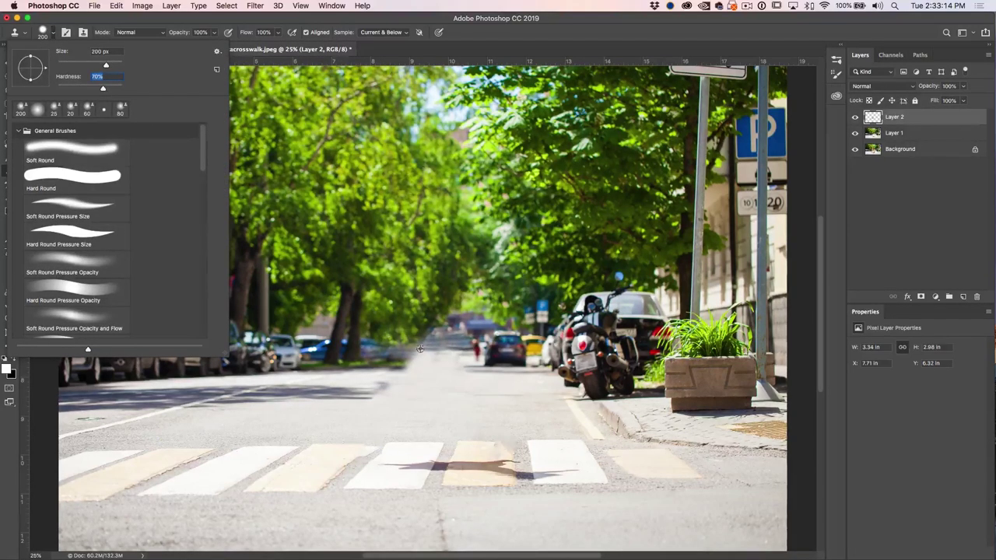
{"action": "left_click", "coordinate": [426, 367]}
{"action": "mouse_move", "coordinate": [424, 371]}
{"action": "left_mouse_down"}
{"action": "mouse_move", "coordinate": [390, 379]}
{"action": "mouse_move", "coordinate": [439, 382]}
{"action": "left_mouse_up"}
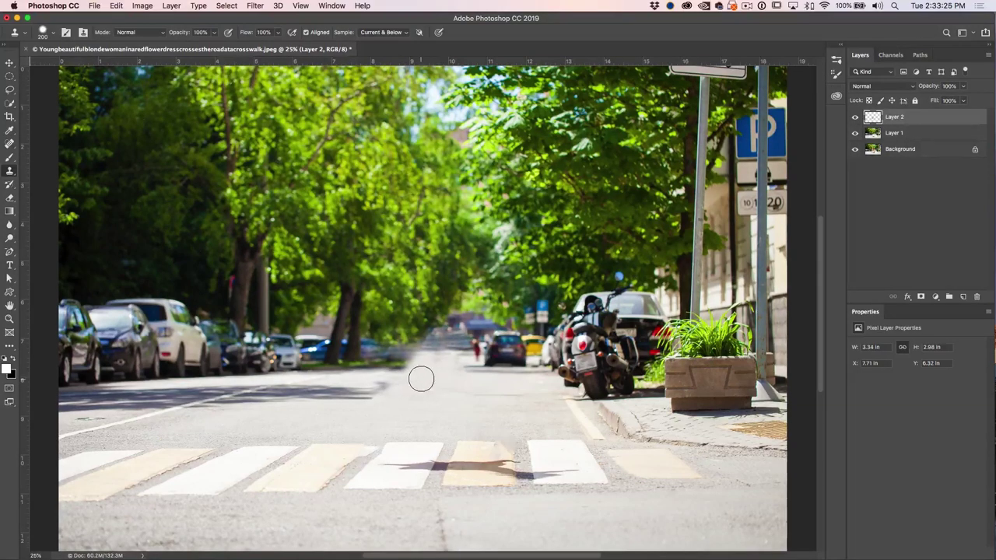
Reduce the Clone Stamp brush to 60 px and refine the boundary between the asphalt and the greenery
{"action": "key", "text": "bracketleft"}
{"action": "key", "text": "bracketleft"}
{"action": "key", "text": "bracketleft"}
{"action": "key", "text": "bracketleft"}
{"action": "key", "text": "bracketleft"}
{"action": "mouse_move", "coordinate": [422, 374]}
{"action": "left_mouse_down"}
{"action": "mouse_move", "coordinate": [386, 374]}
{"action": "mouse_move", "coordinate": [400, 365]}
{"action": "left_mouse_up"}
Lasso the cloned edge between the road and greenery, apply a Gaussian Blur with a 9.7-pixel radius, and deselect
{"action": "left_click", "coordinate": [10, 89]}
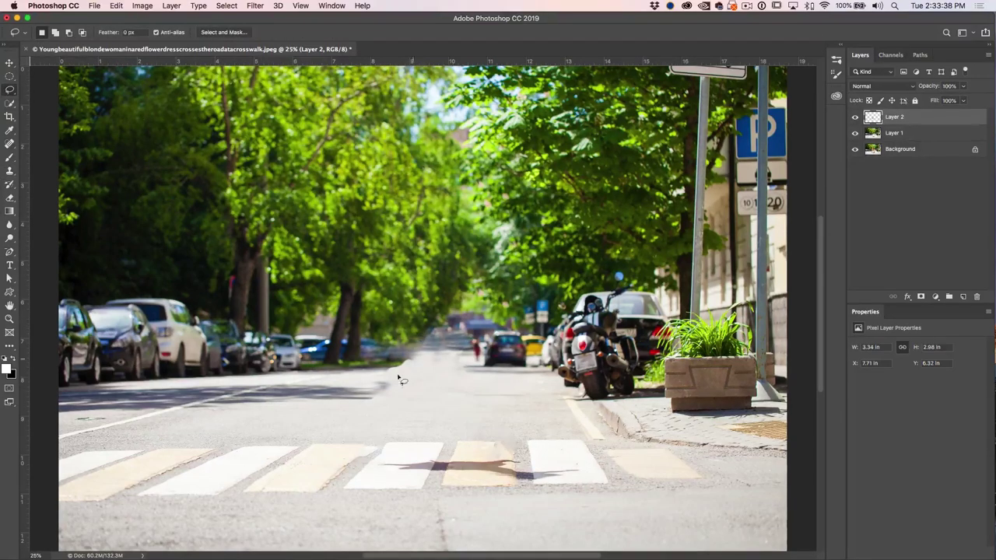
{"action": "left_click_drag", "start_coordinate": [424, 368], "coordinate": [370, 375]}
{"action": "left_click", "coordinate": [255, 5]}
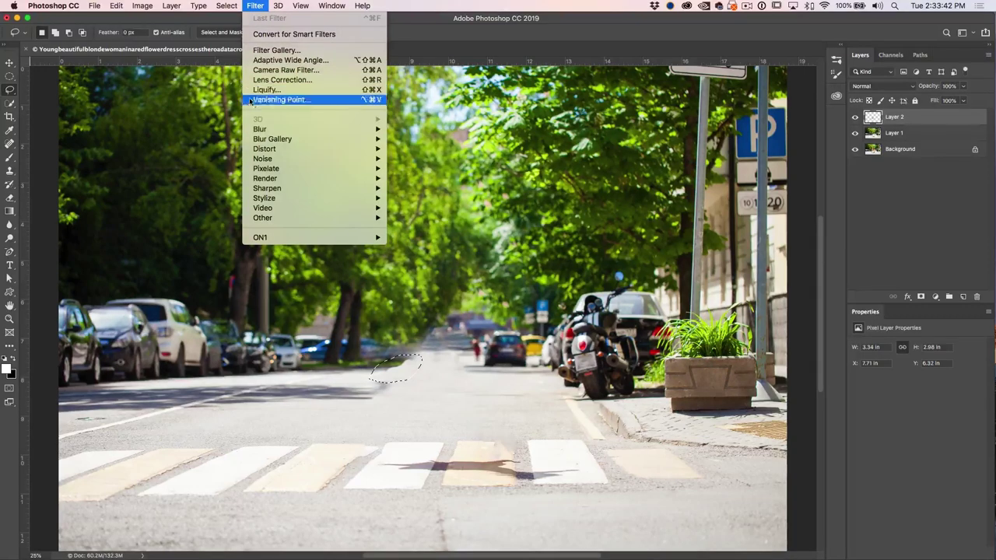
{"action": "mouse_move", "coordinate": [374, 128]}
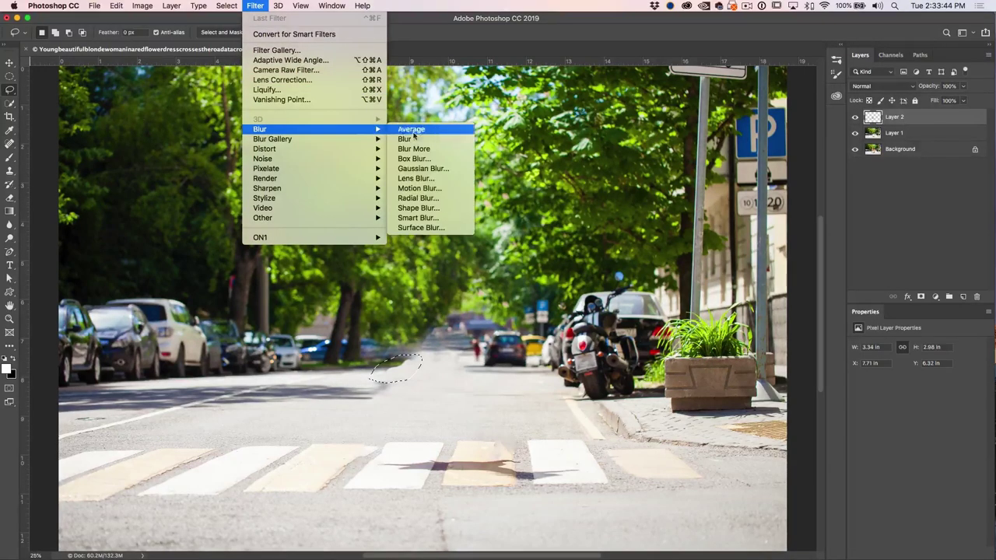
{"action": "left_click", "coordinate": [420, 172]}
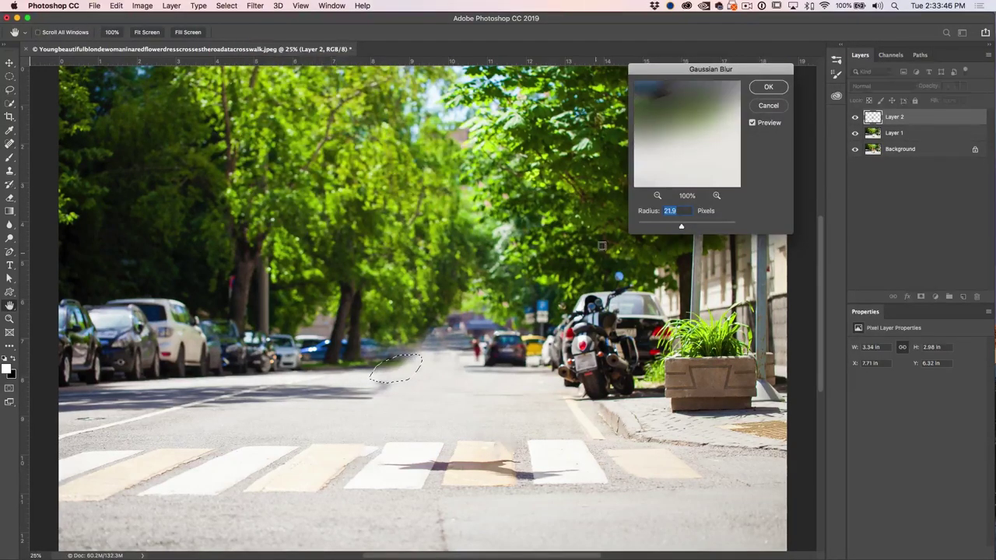
{"action": "left_click_drag", "start_coordinate": [666, 227], "coordinate": [658, 228]}
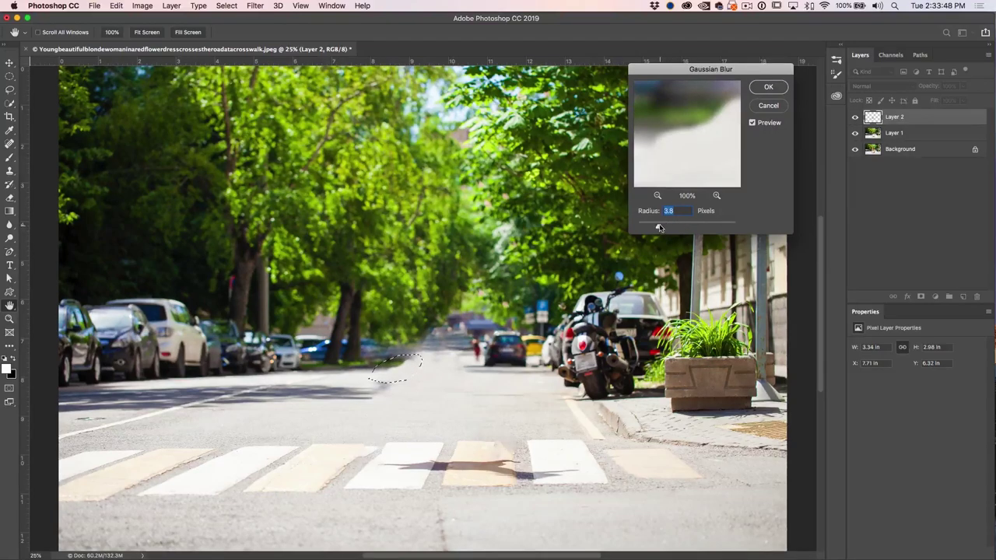
{"action": "left_click_drag", "start_coordinate": [666, 229], "coordinate": [672, 228]}
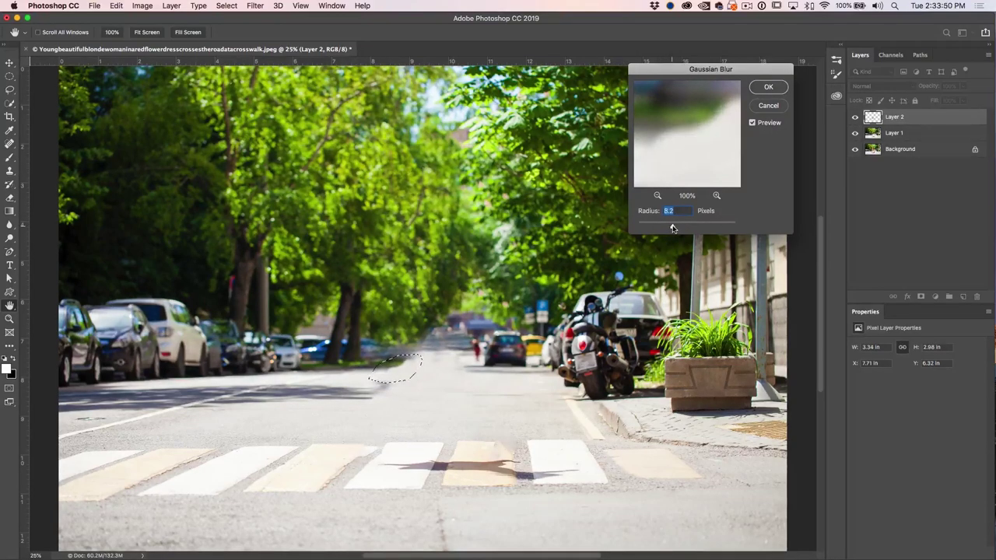
{"action": "left_click", "coordinate": [767, 87]}
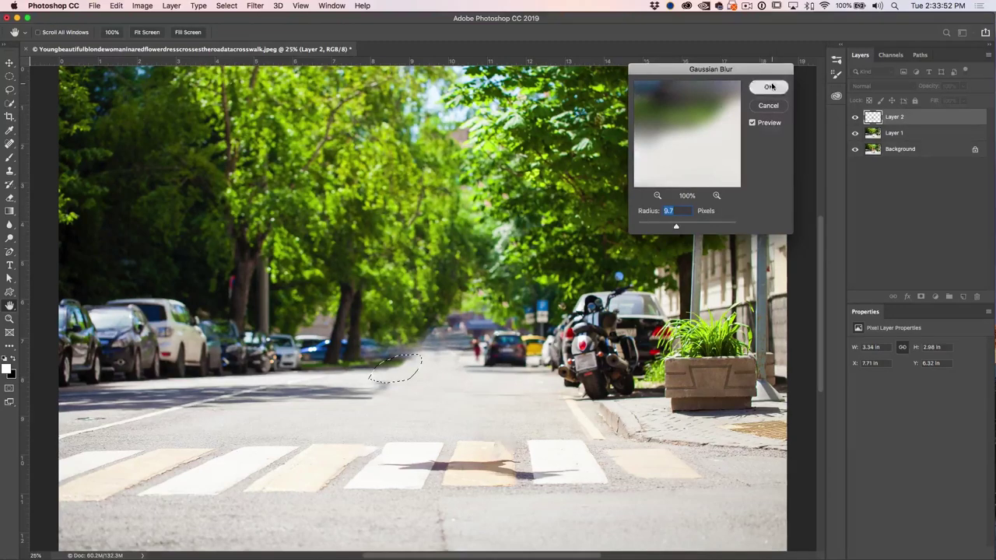
{"action": "key", "text": "super+d"}
Add a layer mask to Layer 2 and blend the cloned area at the road's far end using a black brush at 18% opacity
{"action": "key", "text": "s"}
{"action": "scroll", "coordinate": [427, 290], "scroll_direction": "down", "scroll_amount": 1}
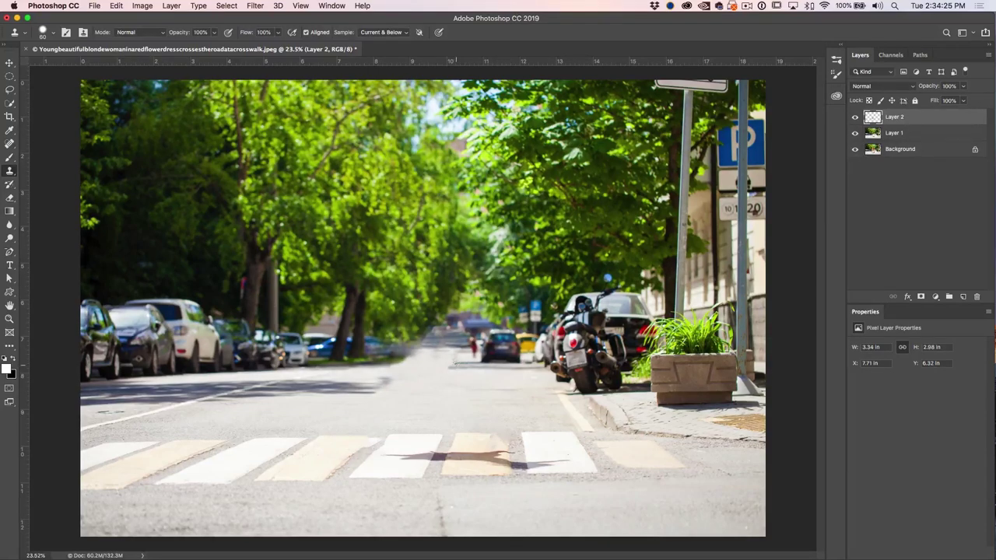
{"action": "left_click", "coordinate": [921, 297]}
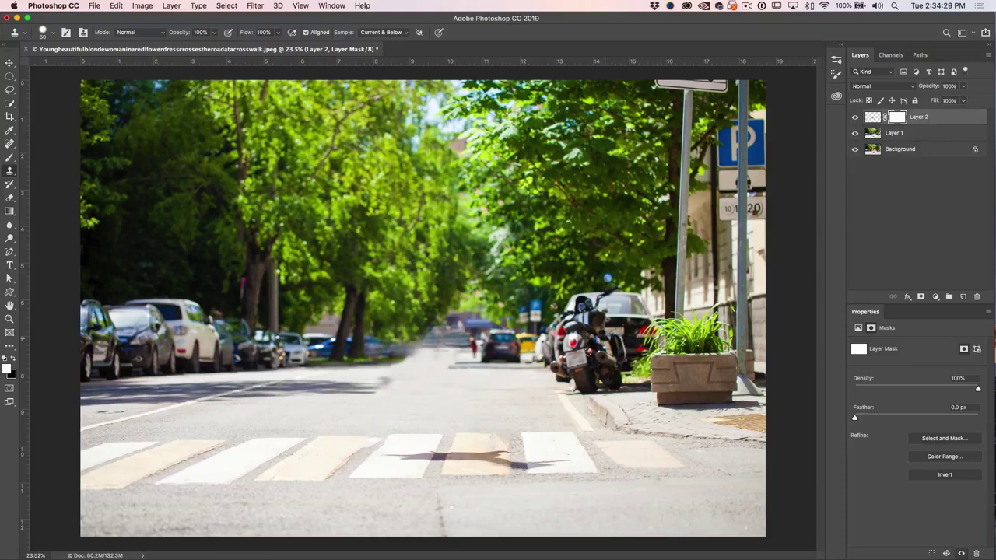
{"action": "key", "text": "b"}
{"action": "key", "text": "x"}
{"action": "left_click", "coordinate": [45, 32]}
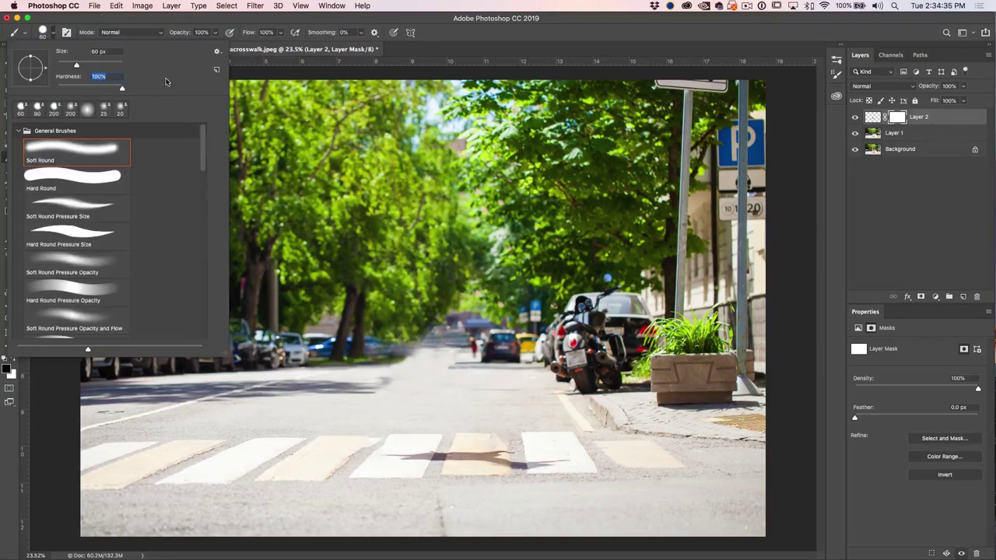
{"action": "left_click_drag", "start_coordinate": [184, 33], "coordinate": [162, 37]}
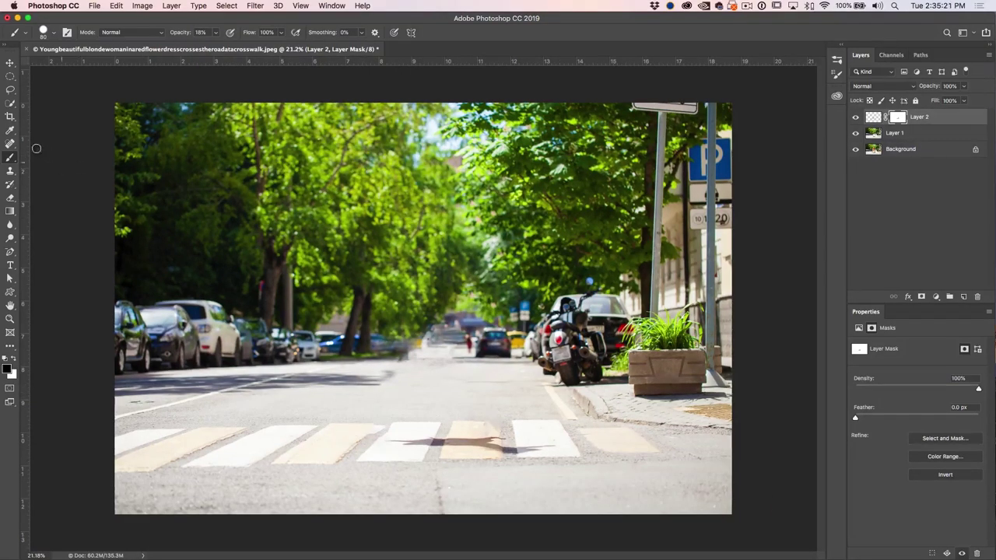
{"action": "left_click", "coordinate": [9, 170]}
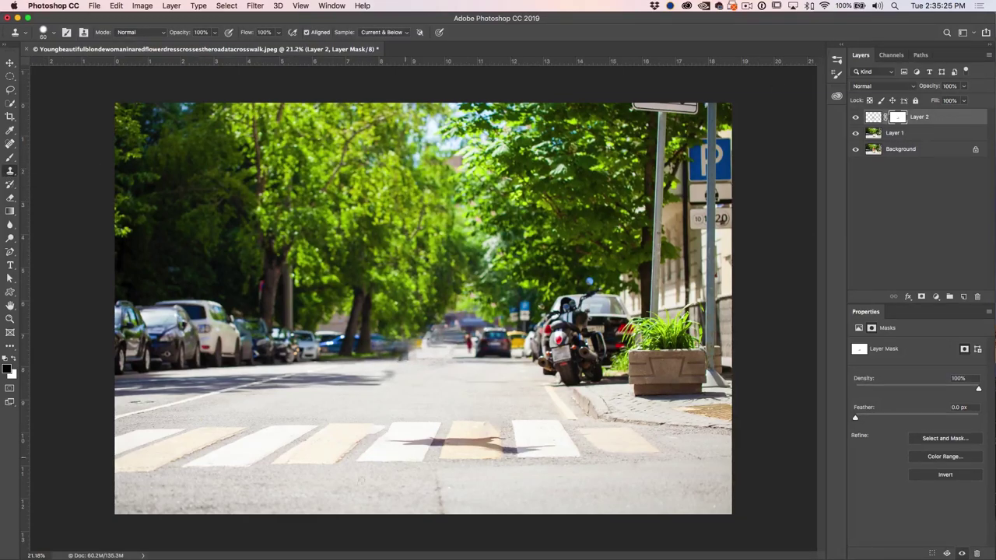
Target Layer 2's pixels and clone asphalt over the shadow in the gap between the white and yellow crosswalk stripes
{"action": "left_click", "coordinate": [450, 428], "text": "super"}
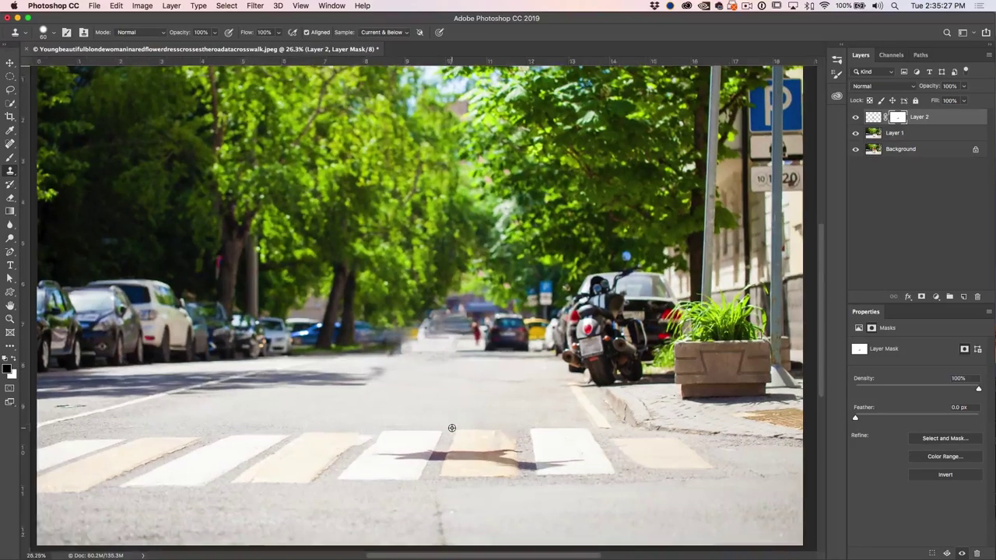
{"action": "left_click_drag", "start_coordinate": [423, 459], "coordinate": [458, 337]}
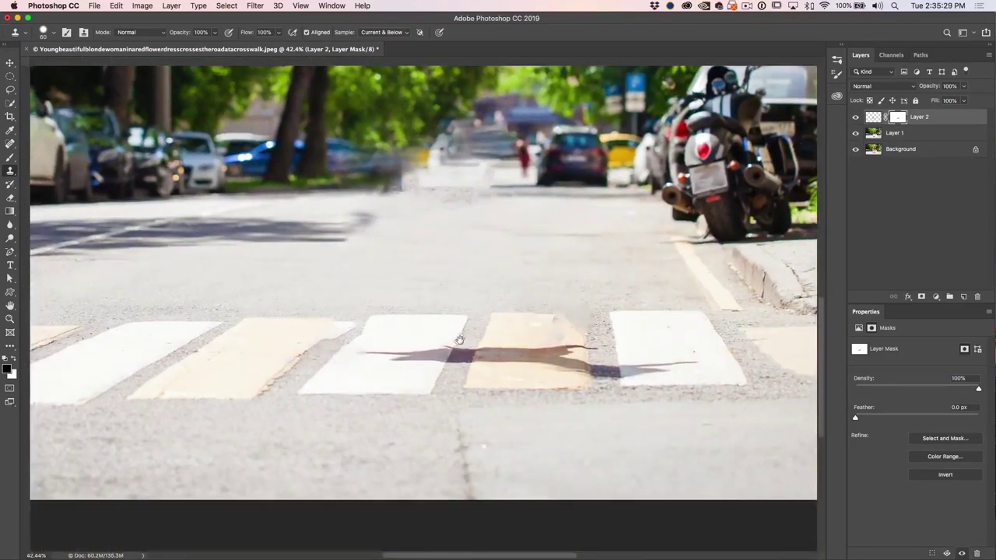
{"action": "left_click", "coordinate": [465, 337], "text": "super"}
{"action": "left_click", "coordinate": [465, 337], "text": "super"}
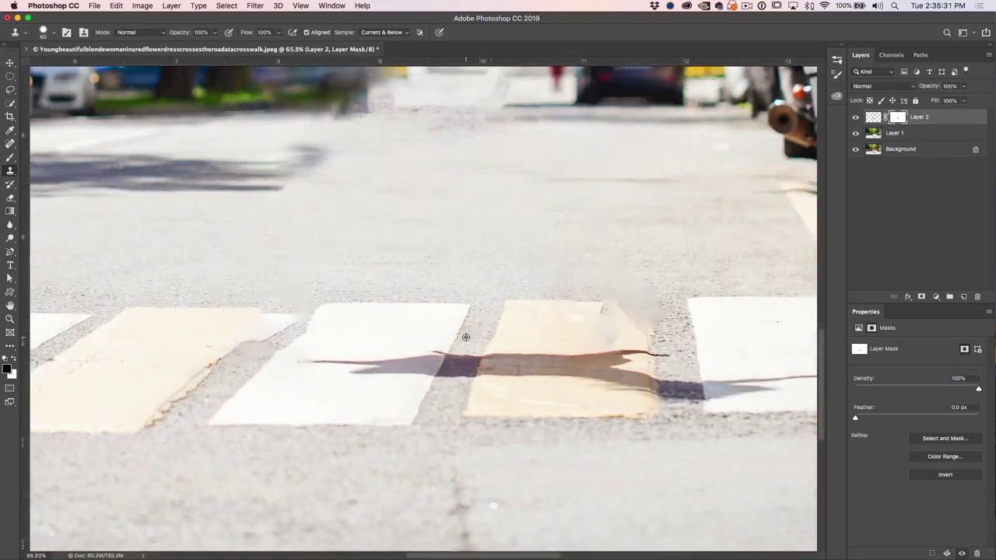
{"action": "mouse_move", "coordinate": [458, 320]}
{"action": "left_mouse_down"}
{"action": "mouse_move", "coordinate": [471, 347]}
{"action": "mouse_move", "coordinate": [380, 348]}
{"action": "mouse_move", "coordinate": [424, 345]}
{"action": "mouse_move", "coordinate": [349, 384]}
{"action": "mouse_move", "coordinate": [463, 324]}
{"action": "left_mouse_up"}
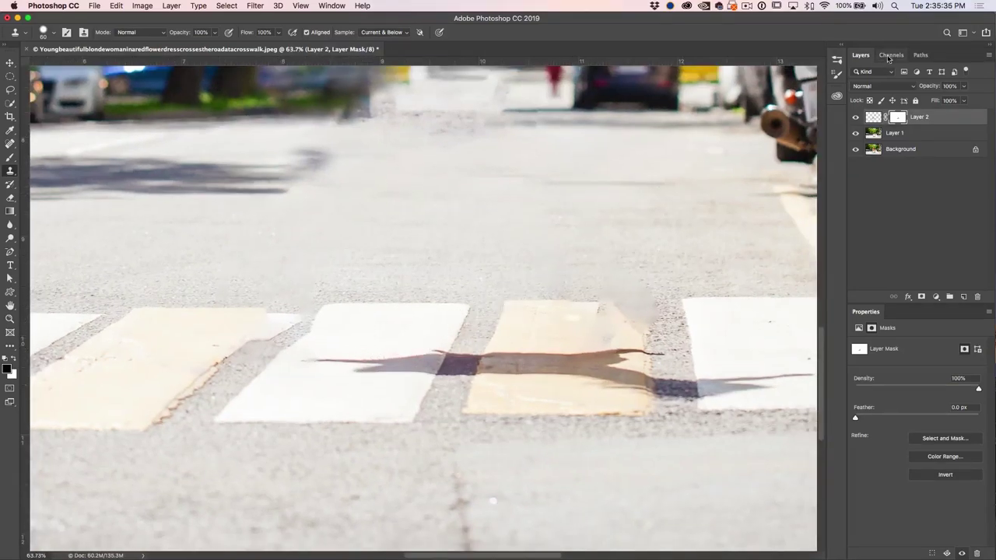
{"action": "left_click", "coordinate": [871, 118]}
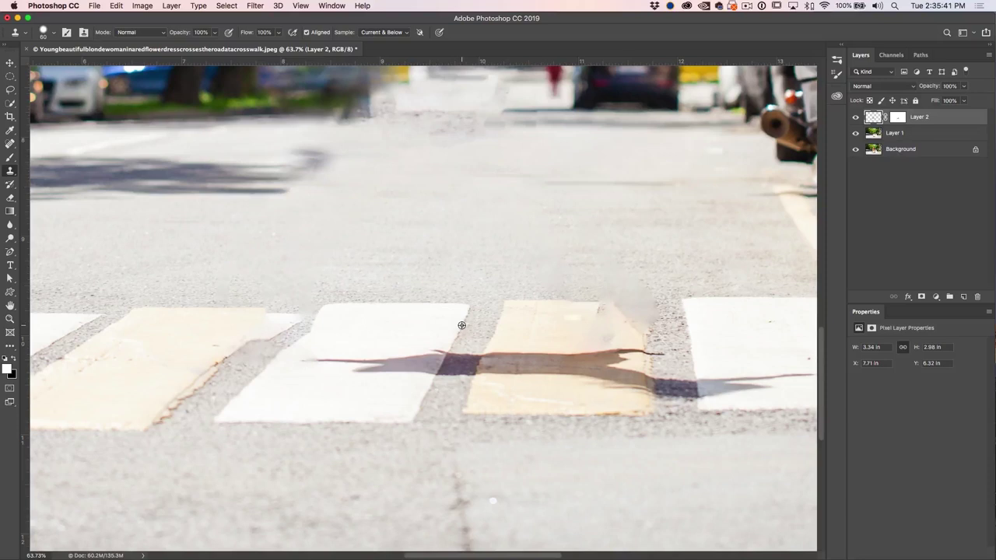
{"action": "left_click", "coordinate": [461, 325], "text": "alt"}
{"action": "left_click_drag", "start_coordinate": [438, 359], "coordinate": [440, 359]}
{"action": "left_click_drag", "start_coordinate": [444, 361], "coordinate": [451, 350]}
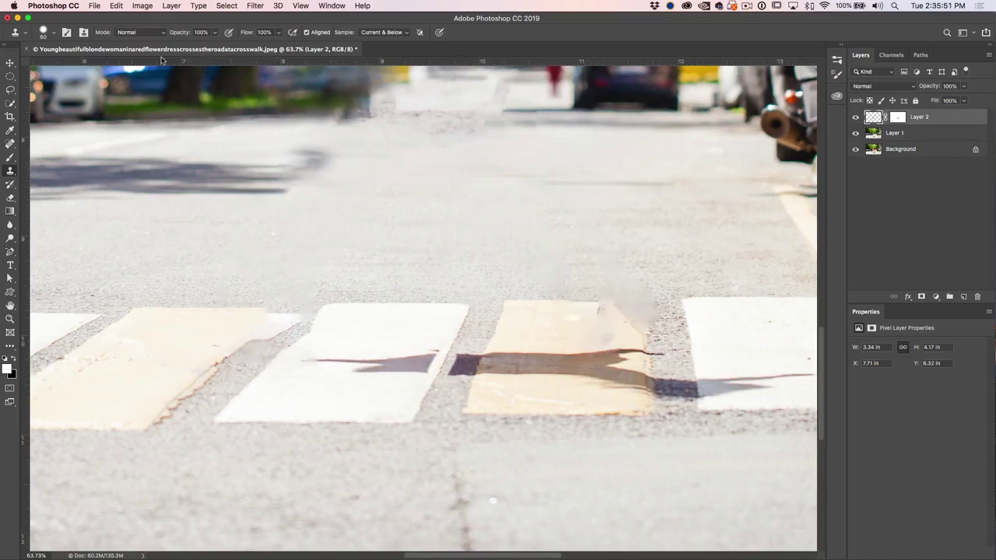
Lower the Clone Stamp hardness and clone clean white paint over the shadow on the white stripe
{"action": "left_click", "coordinate": [55, 32]}
{"action": "left_click_drag", "start_coordinate": [103, 90], "coordinate": [57, 88]}
{"action": "left_click", "coordinate": [432, 345]}
{"action": "mouse_move", "coordinate": [429, 350]}
{"action": "left_mouse_down"}
{"action": "mouse_move", "coordinate": [422, 362]}
{"action": "mouse_move", "coordinate": [431, 355]}
{"action": "mouse_move", "coordinate": [308, 360]}
{"action": "left_mouse_up"}
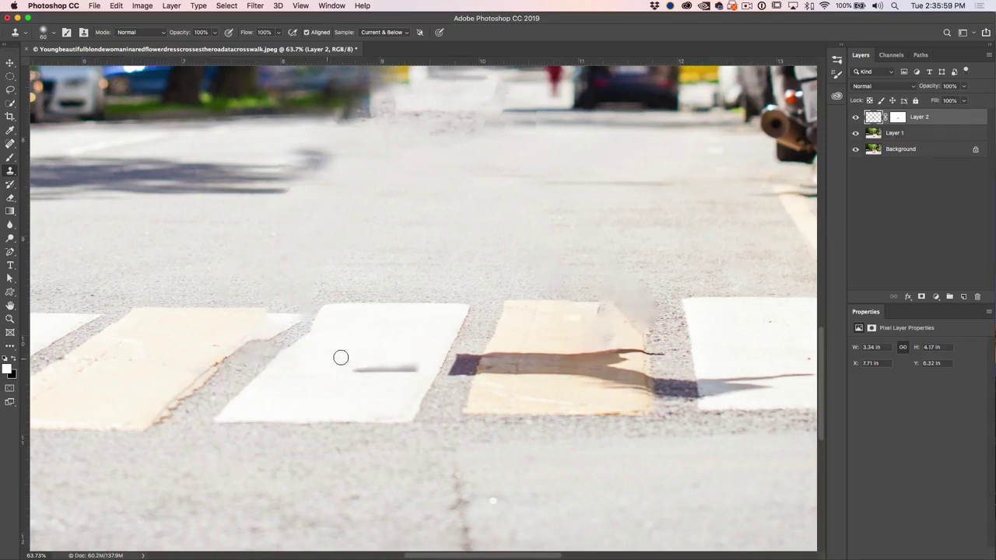
{"action": "left_click", "coordinate": [422, 325]}
{"action": "mouse_move", "coordinate": [349, 371]}
{"action": "left_mouse_down"}
{"action": "mouse_move", "coordinate": [420, 368]}
{"action": "mouse_move", "coordinate": [376, 371]}
{"action": "left_mouse_up"}
Clone out the rest of the shadow across the yellow stripe, the neighbouring white stripe and the asphalt gap between them
{"action": "mouse_move", "coordinate": [459, 342]}
{"action": "left_mouse_down"}
{"action": "mouse_move", "coordinate": [454, 373]}
{"action": "mouse_move", "coordinate": [477, 350]}
{"action": "mouse_move", "coordinate": [466, 374]}
{"action": "mouse_move", "coordinate": [486, 347]}
{"action": "mouse_move", "coordinate": [474, 373]}
{"action": "mouse_move", "coordinate": [500, 344]}
{"action": "mouse_move", "coordinate": [486, 372]}
{"action": "mouse_move", "coordinate": [497, 348]}
{"action": "mouse_move", "coordinate": [501, 371]}
{"action": "mouse_move", "coordinate": [511, 351]}
{"action": "mouse_move", "coordinate": [506, 380]}
{"action": "mouse_move", "coordinate": [517, 351]}
{"action": "mouse_move", "coordinate": [515, 369]}
{"action": "mouse_move", "coordinate": [529, 369]}
{"action": "mouse_move", "coordinate": [523, 358]}
{"action": "mouse_move", "coordinate": [534, 352]}
{"action": "mouse_move", "coordinate": [550, 376]}
{"action": "mouse_move", "coordinate": [559, 354]}
{"action": "left_mouse_up"}
{"action": "mouse_move", "coordinate": [540, 389]}
{"action": "left_mouse_down"}
{"action": "mouse_move", "coordinate": [563, 332]}
{"action": "mouse_move", "coordinate": [555, 374]}
{"action": "mouse_move", "coordinate": [588, 355]}
{"action": "mouse_move", "coordinate": [571, 373]}
{"action": "mouse_move", "coordinate": [592, 377]}
{"action": "mouse_move", "coordinate": [568, 328]}
{"action": "mouse_move", "coordinate": [623, 385]}
{"action": "mouse_move", "coordinate": [622, 362]}
{"action": "mouse_move", "coordinate": [621, 387]}
{"action": "mouse_move", "coordinate": [621, 347]}
{"action": "mouse_move", "coordinate": [628, 359]}
{"action": "mouse_move", "coordinate": [577, 334]}
{"action": "mouse_move", "coordinate": [606, 349]}
{"action": "left_mouse_up"}
{"action": "left_click_drag", "start_coordinate": [733, 347], "coordinate": [585, 336]}
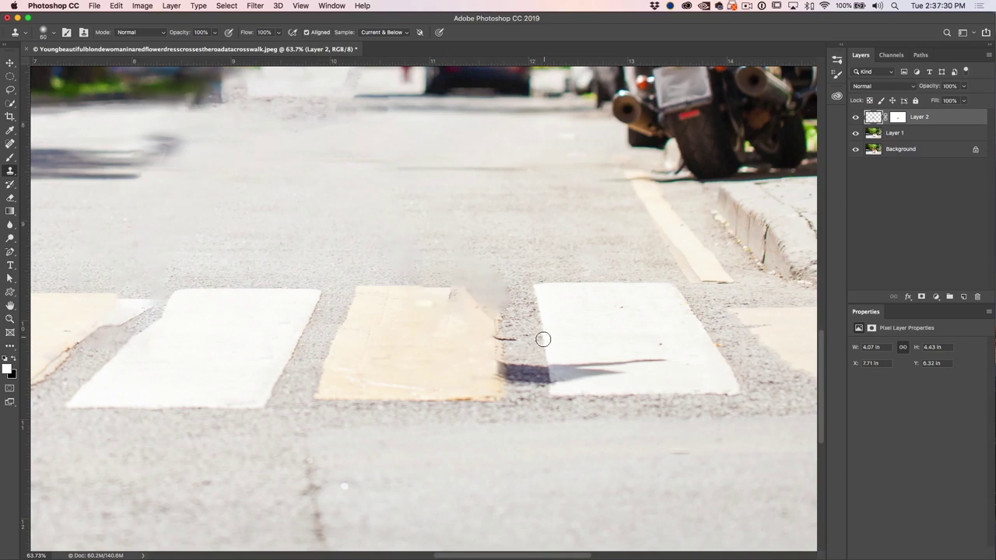
{"action": "mouse_move", "coordinate": [548, 368]}
{"action": "left_mouse_down"}
{"action": "mouse_move", "coordinate": [562, 377]}
{"action": "mouse_move", "coordinate": [560, 366]}
{"action": "mouse_move", "coordinate": [589, 362]}
{"action": "mouse_move", "coordinate": [573, 368]}
{"action": "mouse_move", "coordinate": [599, 373]}
{"action": "mouse_move", "coordinate": [623, 371]}
{"action": "mouse_move", "coordinate": [558, 362]}
{"action": "mouse_move", "coordinate": [662, 358]}
{"action": "left_mouse_up"}
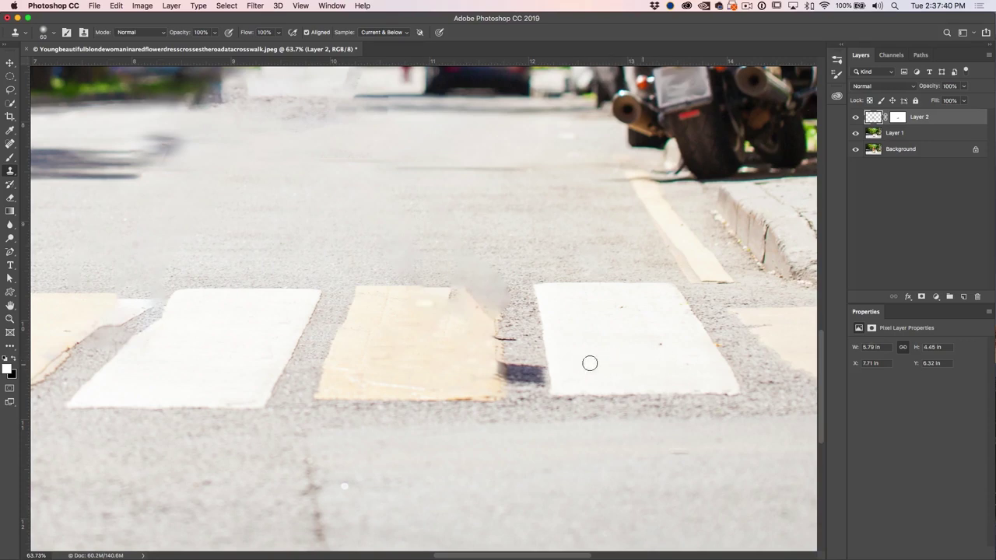
{"action": "left_click_drag", "start_coordinate": [541, 361], "coordinate": [521, 378]}
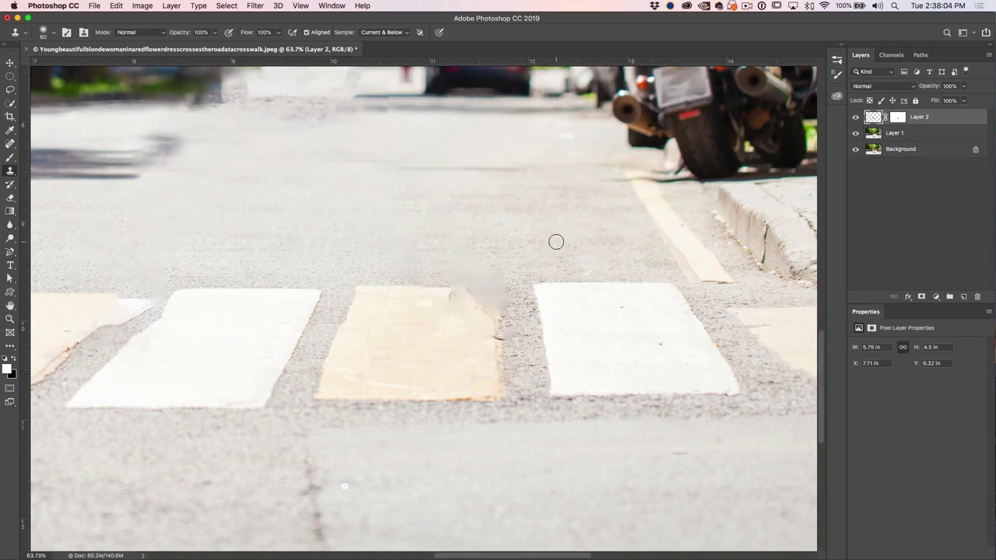
Clone asphalt over the smudge above the yellow stripe's damaged corner and extend the faint horizontal line across the road
{"action": "left_click", "coordinate": [532, 275], "text": "alt"}
{"action": "mouse_move", "coordinate": [502, 276]}
{"action": "left_mouse_down"}
{"action": "mouse_move", "coordinate": [460, 278]}
{"action": "mouse_move", "coordinate": [485, 271]}
{"action": "left_mouse_up"}
{"action": "mouse_move", "coordinate": [398, 168]}
{"action": "left_mouse_down"}
{"action": "mouse_move", "coordinate": [369, 167]}
{"action": "mouse_move", "coordinate": [430, 168]}
{"action": "mouse_move", "coordinate": [269, 167]}
{"action": "left_mouse_up"}
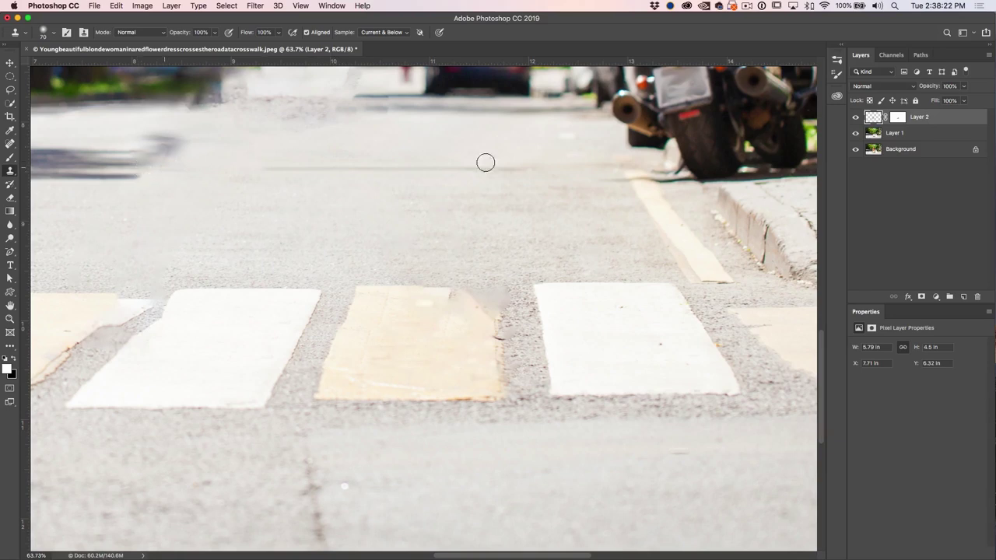
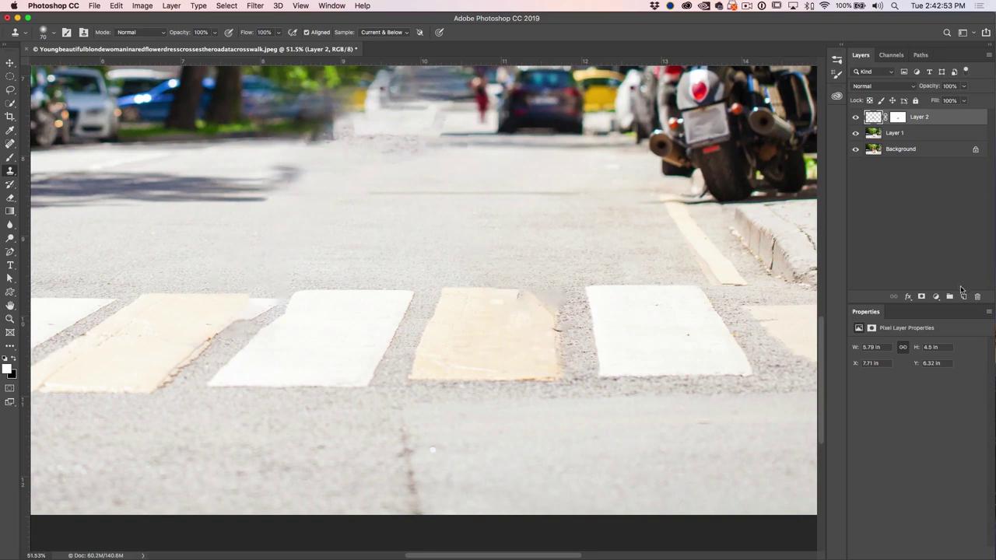
Add a new layer and rebuild the yellow stripe's damaged far corner and side edge with the Clone Stamp
{"action": "left_click", "coordinate": [963, 297]}
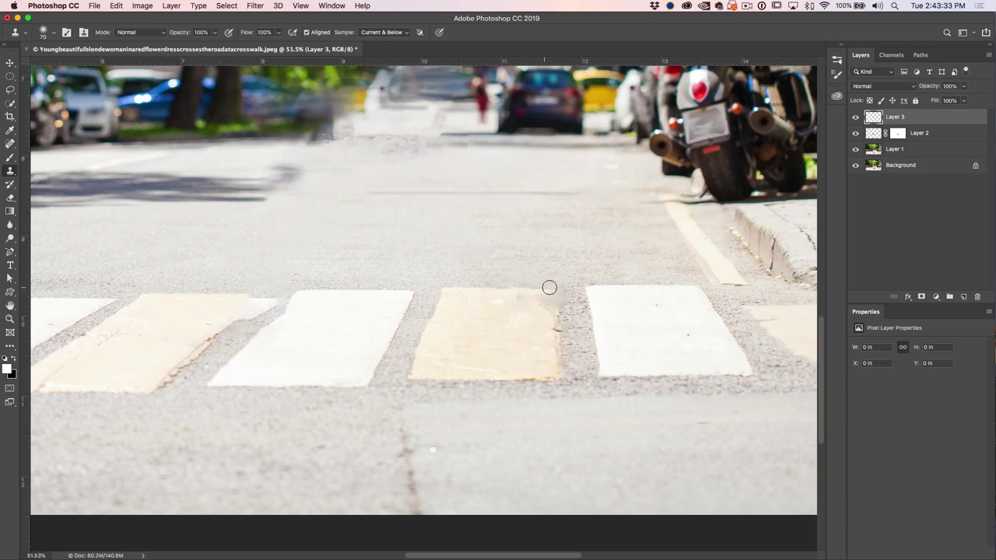
{"action": "mouse_move", "coordinate": [552, 288]}
{"action": "left_mouse_down"}
{"action": "mouse_move", "coordinate": [527, 293]}
{"action": "mouse_move", "coordinate": [547, 296]}
{"action": "mouse_move", "coordinate": [549, 307]}
{"action": "mouse_move", "coordinate": [542, 300]}
{"action": "left_mouse_up"}
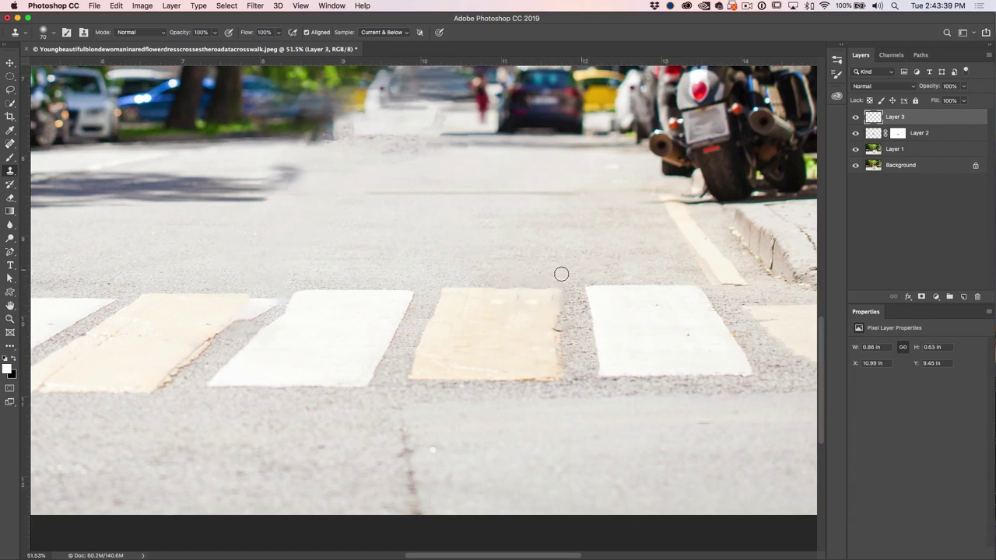
{"action": "left_click", "coordinate": [561, 356], "text": "alt"}
{"action": "mouse_move", "coordinate": [558, 318]}
{"action": "left_mouse_down"}
{"action": "mouse_move", "coordinate": [560, 285]}
{"action": "mouse_move", "coordinate": [548, 282]}
{"action": "mouse_move", "coordinate": [558, 280]}
{"action": "left_mouse_up"}
{"action": "key", "text": "super+z"}
Add a layer mask to Layer 3 and trim the cloned paint beyond the yellow stripe's corner with a black brush at 100% opacity
{"action": "left_click", "coordinate": [920, 297]}
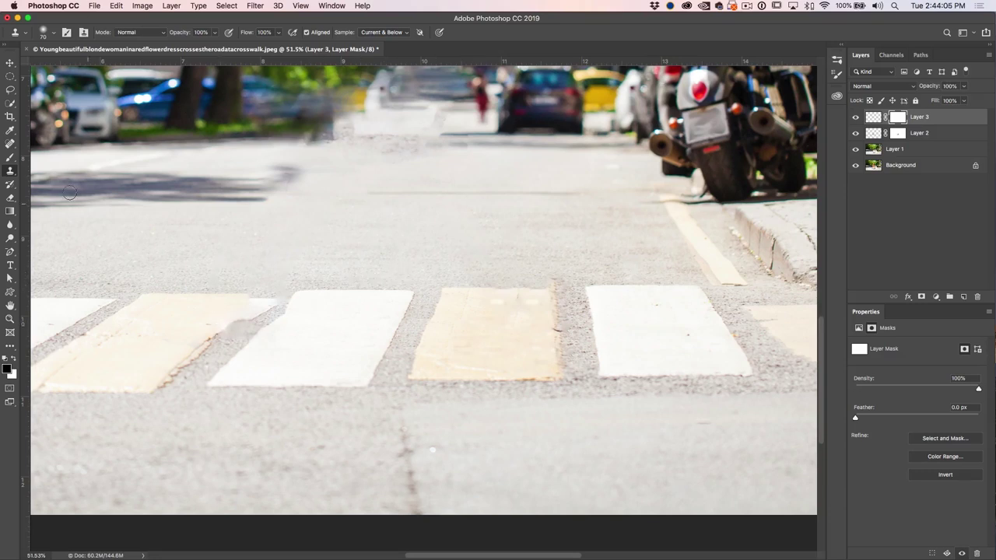
{"action": "left_click", "coordinate": [11, 158]}
{"action": "left_click", "coordinate": [52, 157]}
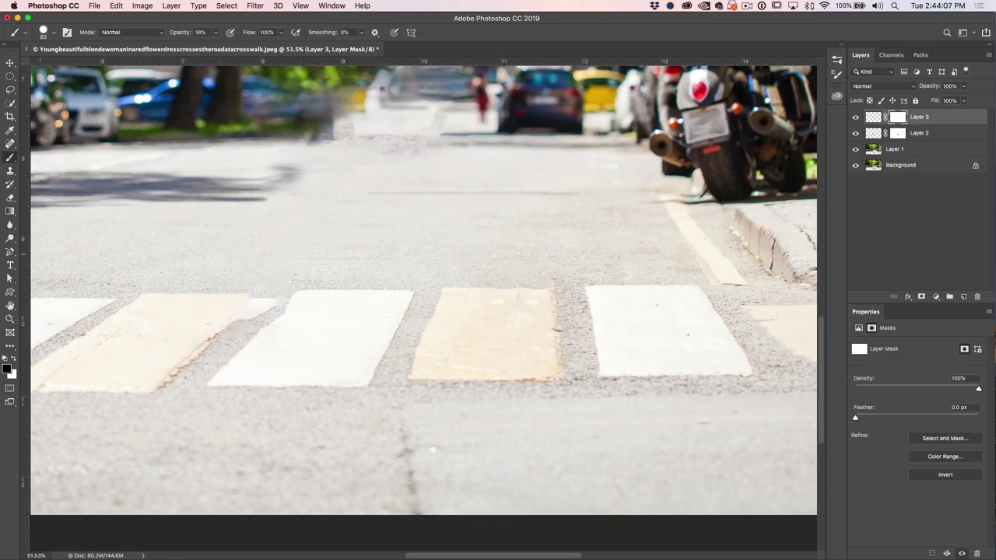
{"action": "left_click", "coordinate": [55, 35]}
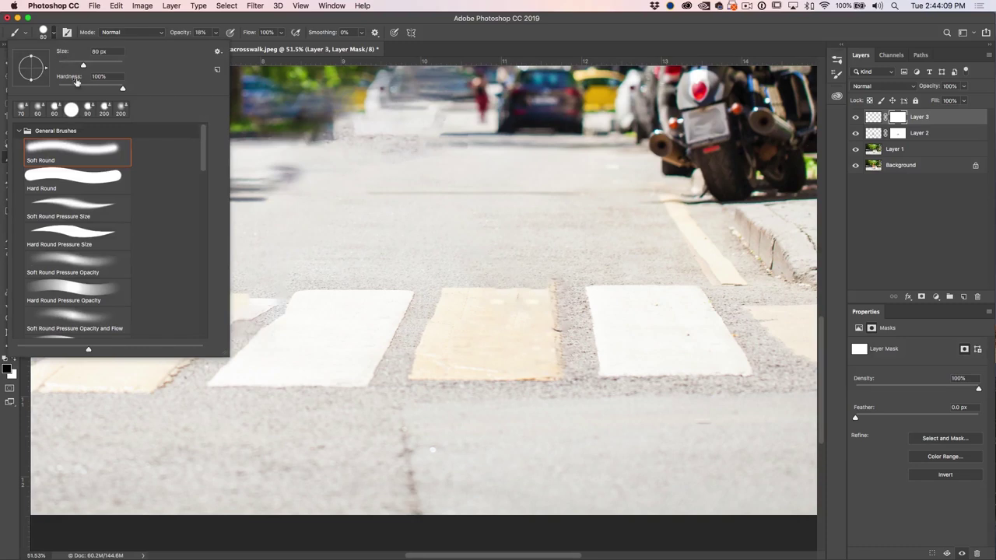
{"action": "mouse_move", "coordinate": [120, 90]}
{"action": "left_mouse_down"}
{"action": "mouse_move", "coordinate": [62, 90]}
{"action": "mouse_move", "coordinate": [119, 94]}
{"action": "left_mouse_up"}
{"action": "left_click", "coordinate": [533, 275]}
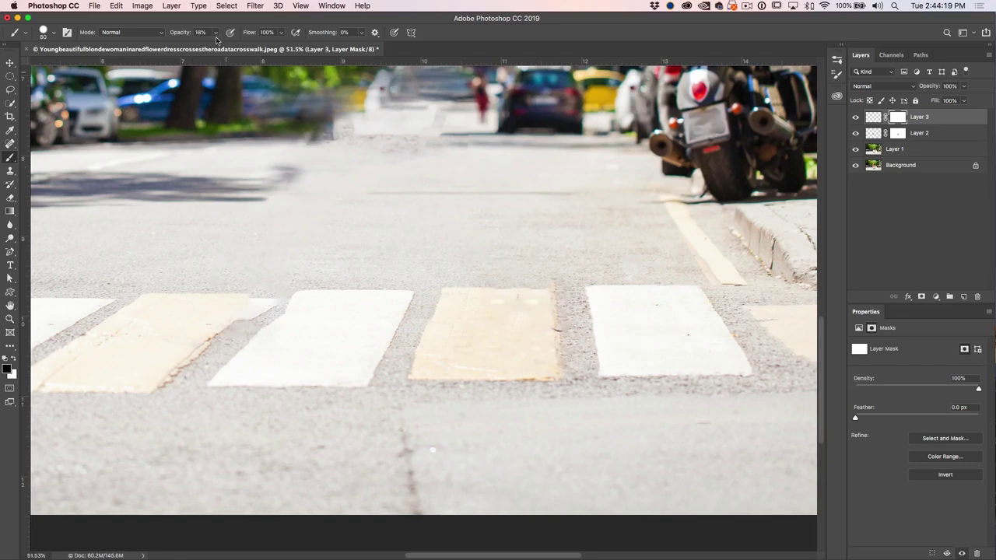
{"action": "mouse_move", "coordinate": [181, 36]}
{"action": "left_mouse_down"}
{"action": "mouse_move", "coordinate": [243, 36]}
{"action": "mouse_move", "coordinate": [226, 50]}
{"action": "left_mouse_up"}
Target Layer 3's pixels and clone the other yellow stripe's rough edge over the stray white patch at its far corner
{"action": "scroll", "coordinate": [546, 302], "scroll_direction": "down", "scroll_amount": 5}
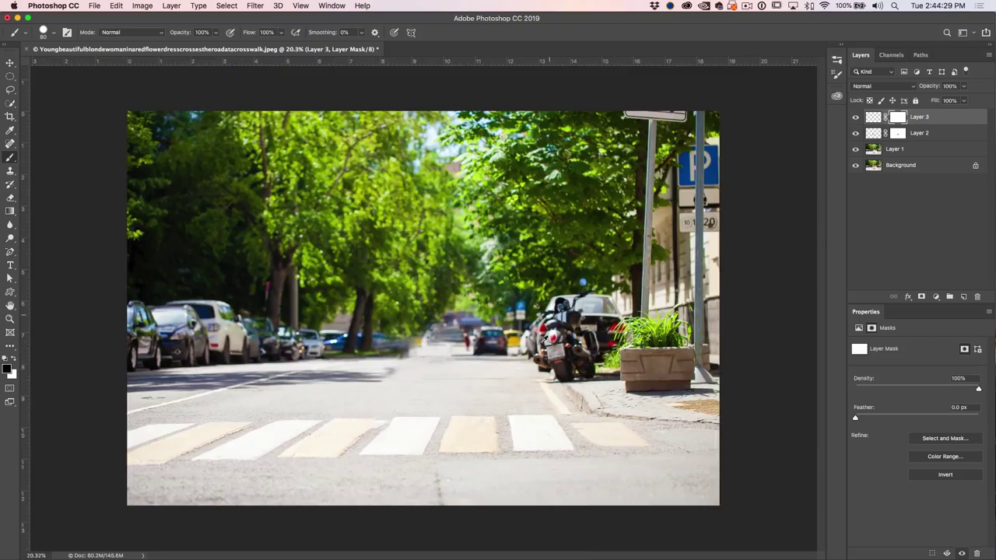
{"action": "scroll", "coordinate": [456, 408], "scroll_direction": "up", "scroll_amount": 1}
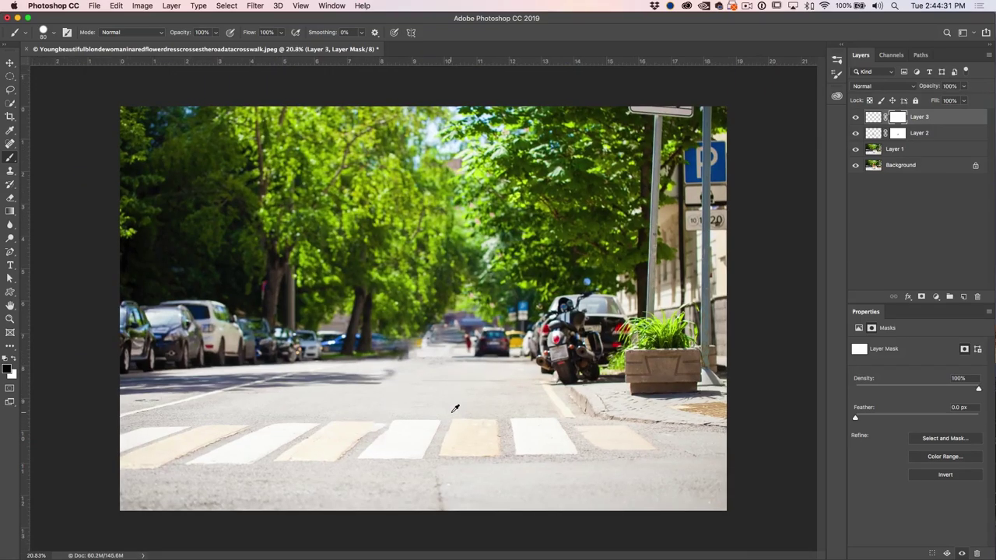
{"action": "scroll", "coordinate": [364, 442], "scroll_direction": "up", "scroll_amount": 3}
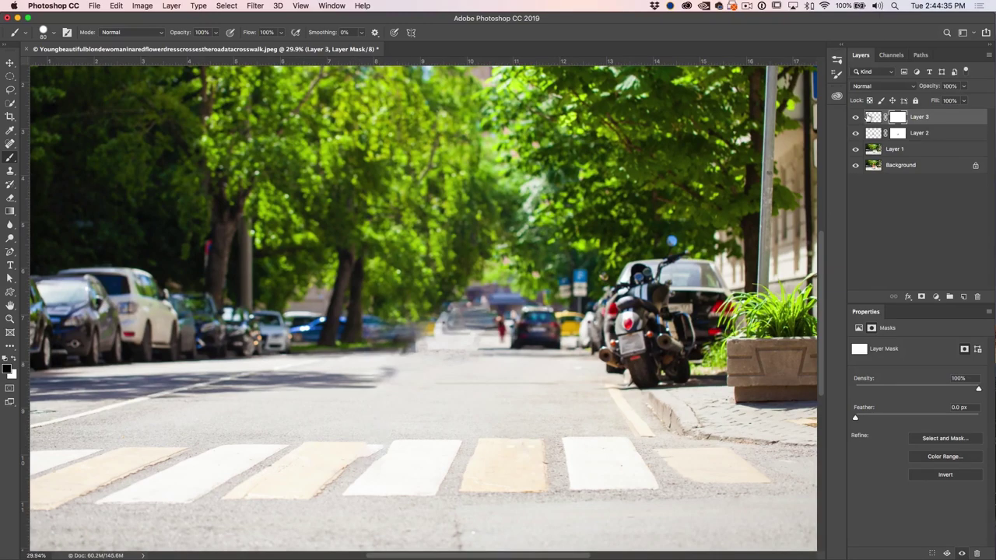
{"action": "left_click", "coordinate": [870, 117]}
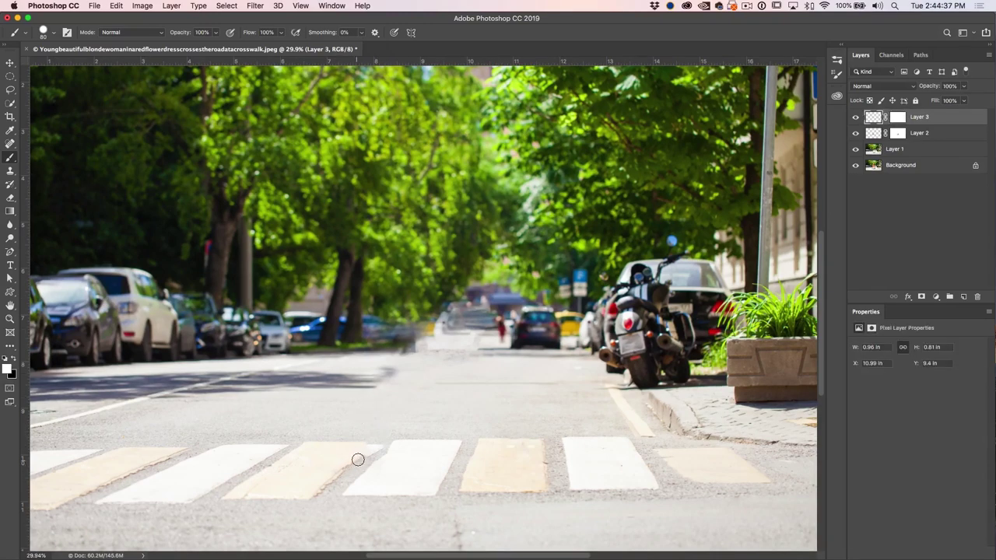
{"action": "scroll", "coordinate": [358, 460], "scroll_direction": "up", "scroll_amount": 5}
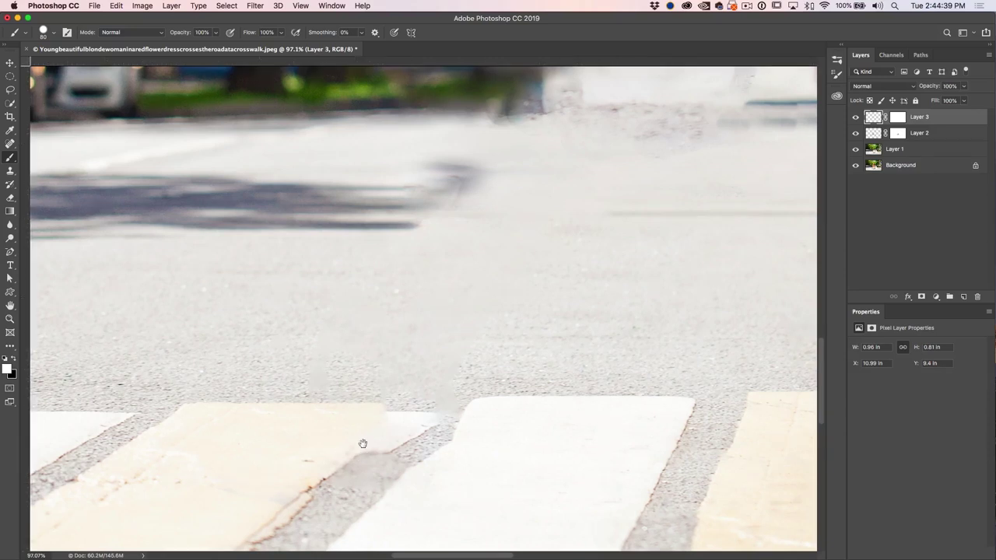
{"action": "scroll", "coordinate": [362, 455], "scroll_direction": "down", "scroll_amount": 5}
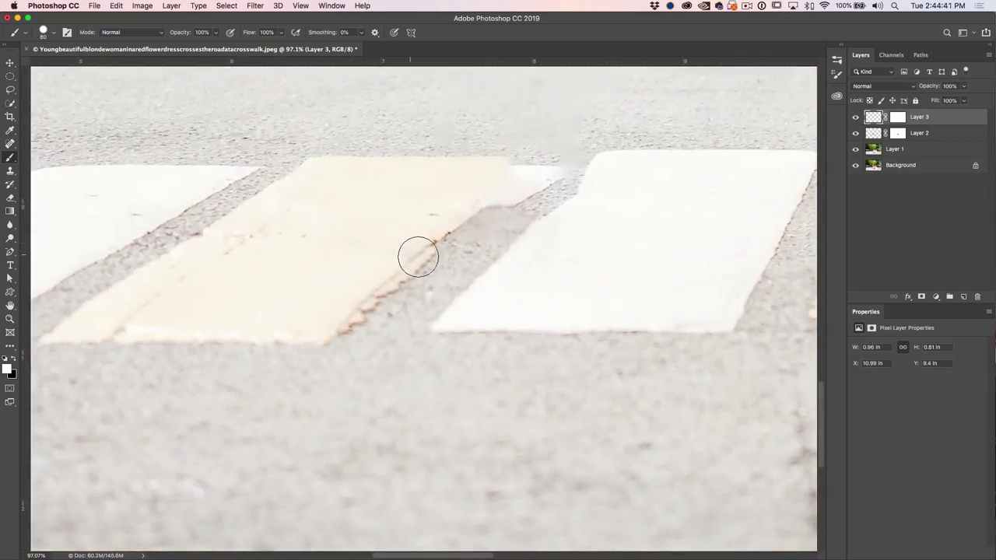
{"action": "left_click", "coordinate": [10, 171]}
{"action": "right_click", "coordinate": [11, 173]}
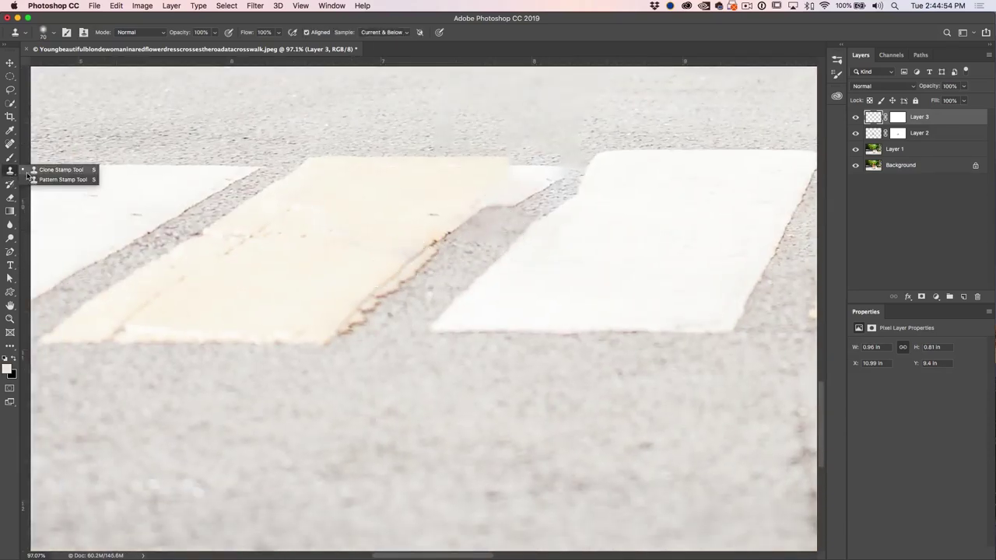
{"action": "left_click", "coordinate": [58, 169]}
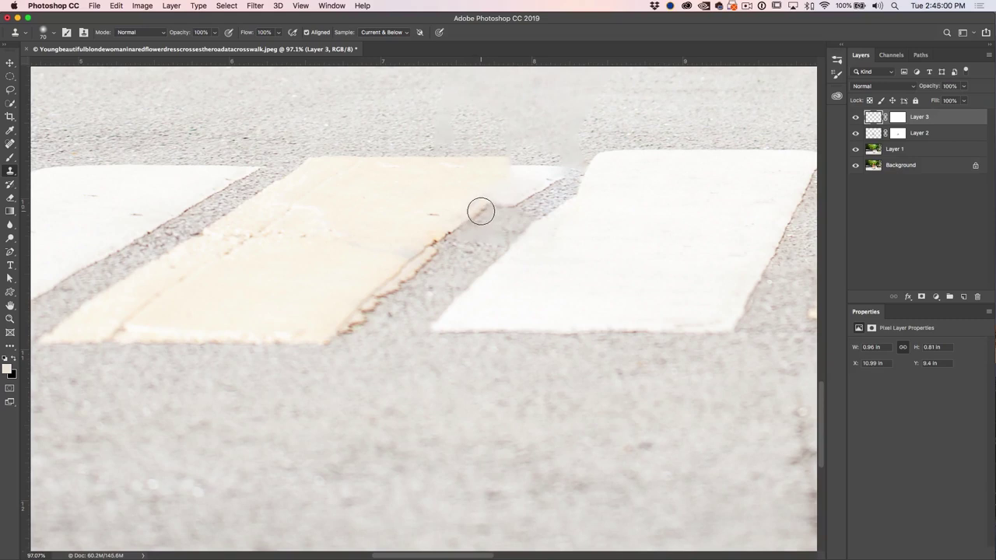
{"action": "mouse_move", "coordinate": [480, 210]}
{"action": "left_mouse_down"}
{"action": "mouse_move", "coordinate": [530, 170]}
{"action": "mouse_move", "coordinate": [497, 215]}
{"action": "mouse_move", "coordinate": [553, 167]}
{"action": "left_mouse_up"}
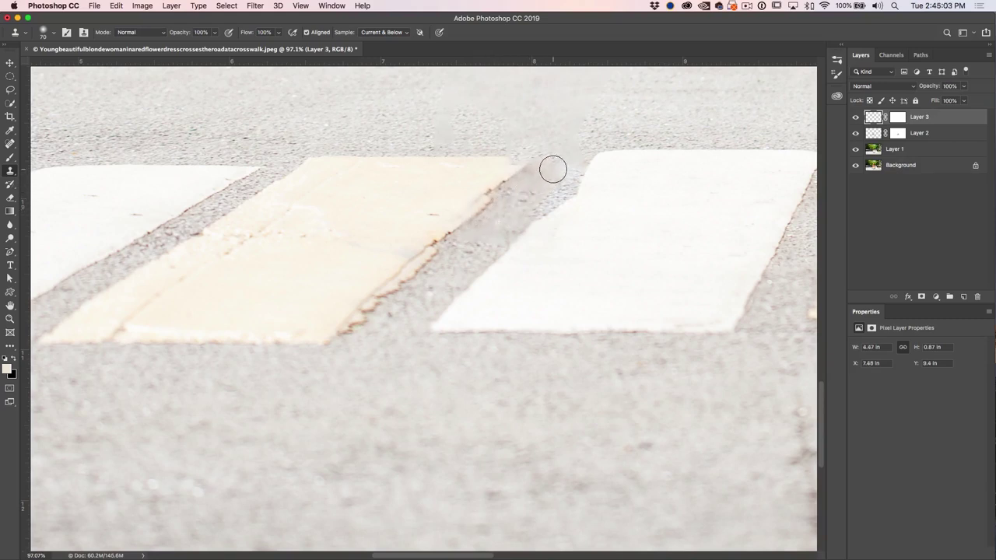
Clone asphalt texture over the smooth patch in the gap between that yellow stripe and the white stripe
{"action": "left_click", "coordinate": [408, 313], "text": "alt"}
{"action": "mouse_move", "coordinate": [498, 226]}
{"action": "left_mouse_down"}
{"action": "mouse_move", "coordinate": [475, 238]}
{"action": "mouse_move", "coordinate": [510, 219]}
{"action": "mouse_move", "coordinate": [477, 238]}
{"action": "left_mouse_up"}
{"action": "left_click", "coordinate": [452, 267], "text": "alt"}
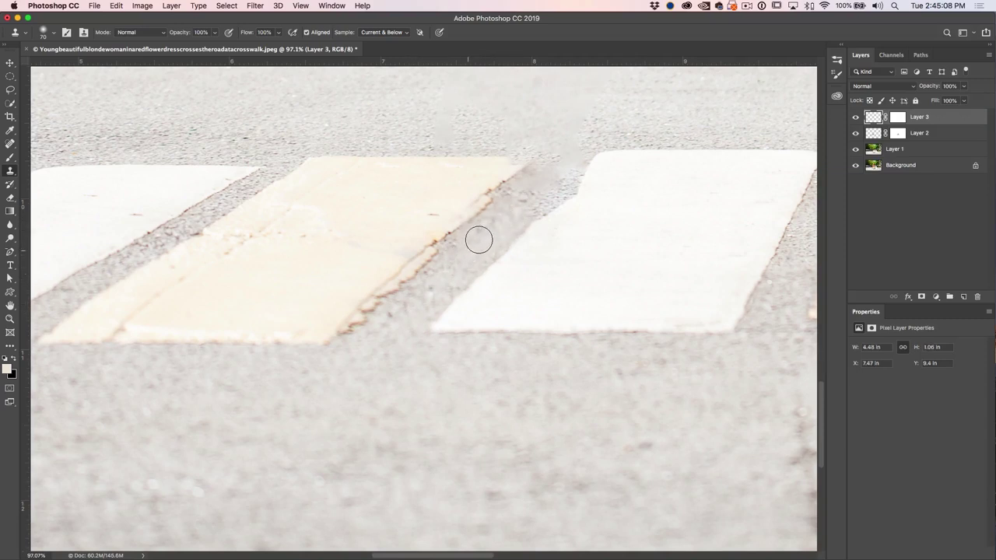
{"action": "mouse_move", "coordinate": [518, 201]}
{"action": "left_mouse_down"}
{"action": "mouse_move", "coordinate": [546, 170]}
{"action": "mouse_move", "coordinate": [526, 198]}
{"action": "left_mouse_up"}
Clone more asphalt along the gap beside the white stripe's notch and extend the yellow stripe's far corner
{"action": "scroll", "coordinate": [563, 202], "scroll_direction": "right", "scroll_amount": 5}
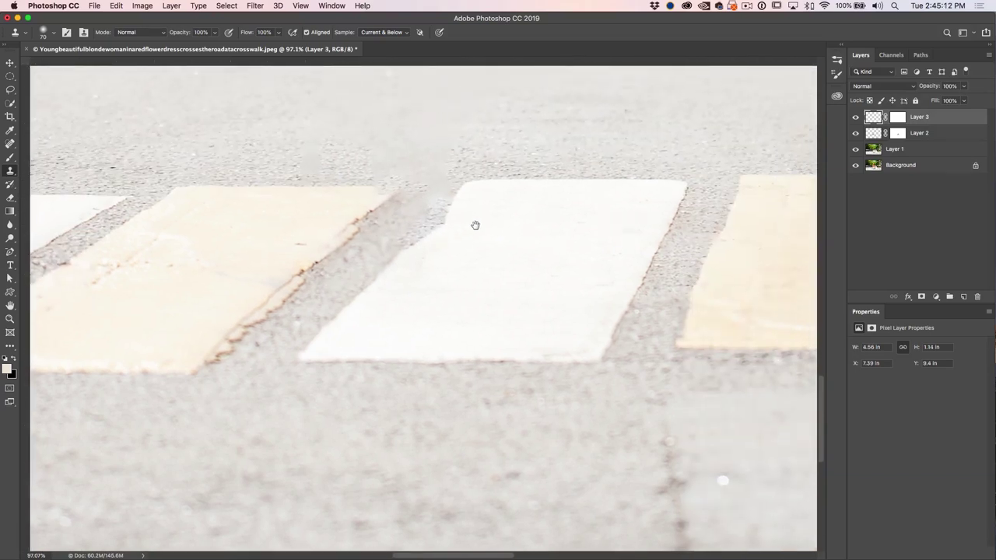
{"action": "left_click", "coordinate": [705, 203], "text": "alt"}
{"action": "mouse_move", "coordinate": [429, 220]}
{"action": "left_mouse_down"}
{"action": "mouse_move", "coordinate": [413, 210]}
{"action": "mouse_move", "coordinate": [387, 220]}
{"action": "mouse_move", "coordinate": [438, 211]}
{"action": "mouse_move", "coordinate": [407, 215]}
{"action": "left_mouse_up"}
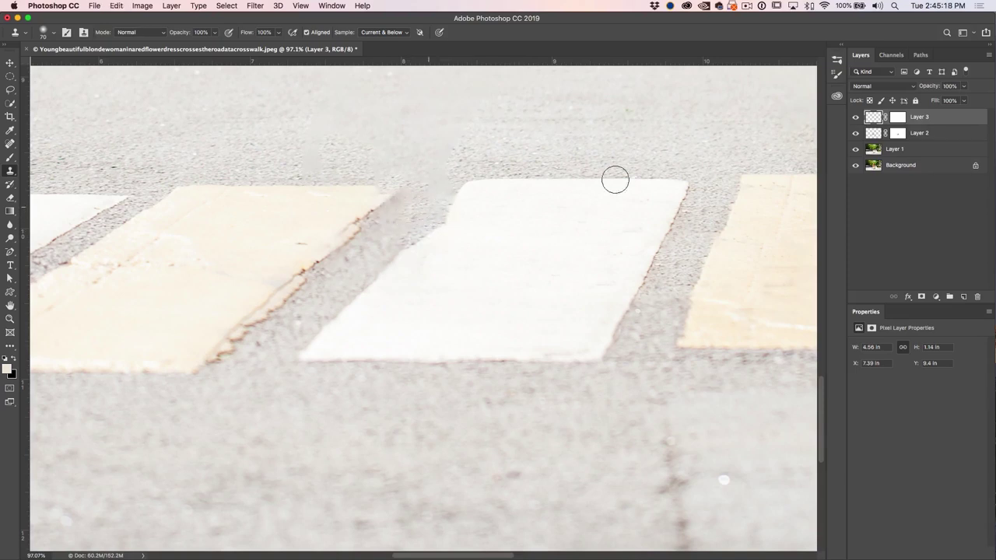
{"action": "left_click", "coordinate": [719, 194], "text": "alt"}
{"action": "mouse_move", "coordinate": [423, 216]}
{"action": "left_mouse_down"}
{"action": "mouse_move", "coordinate": [407, 210]}
{"action": "mouse_move", "coordinate": [389, 228]}
{"action": "left_mouse_up"}
{"action": "left_click", "coordinate": [407, 213], "text": "alt"}
{"action": "left_click_drag", "start_coordinate": [391, 228], "coordinate": [363, 250]}
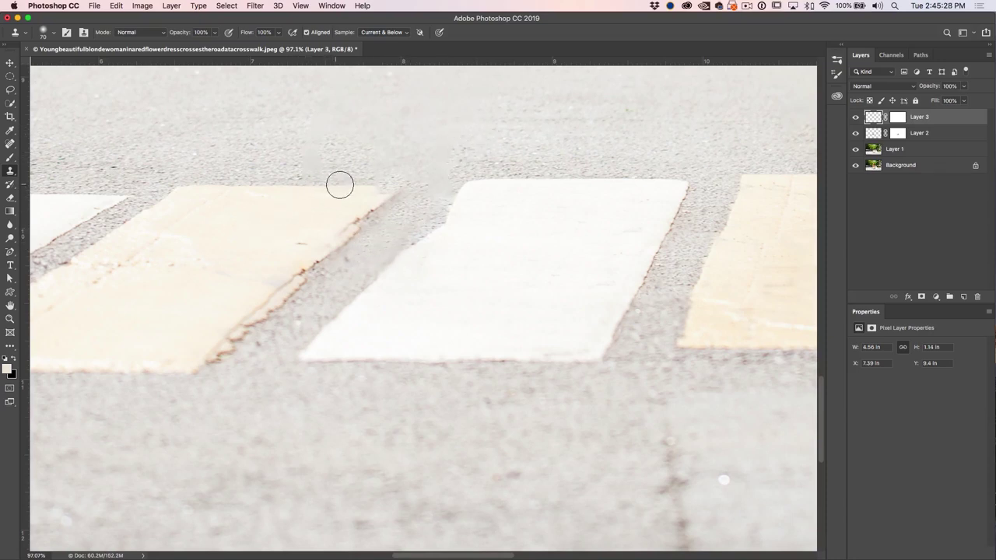
{"action": "left_click_drag", "start_coordinate": [392, 185], "coordinate": [400, 182]}
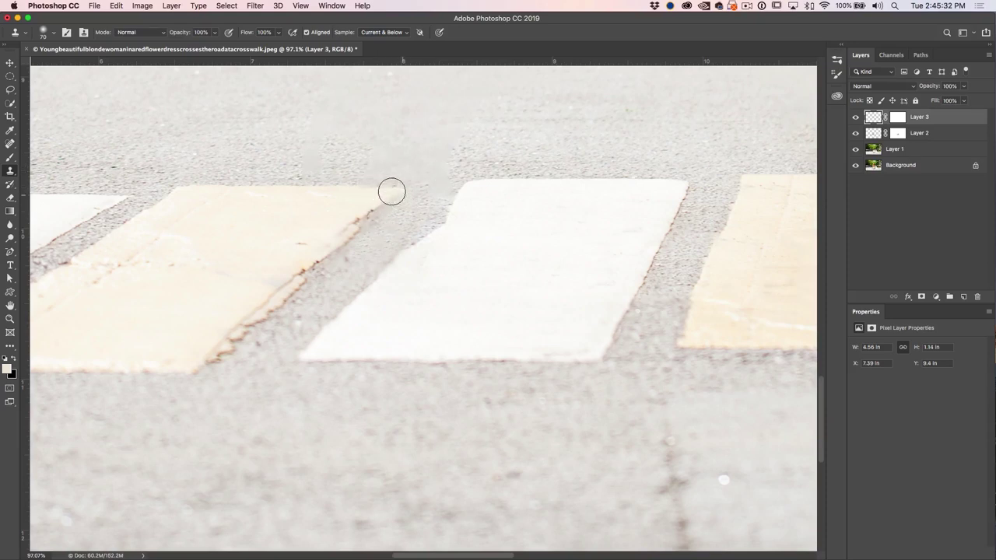
Try to trim the yellow stripe's far corner on Layer 3's mask with a black brush, using a smaller size
{"action": "left_click", "coordinate": [897, 116]}
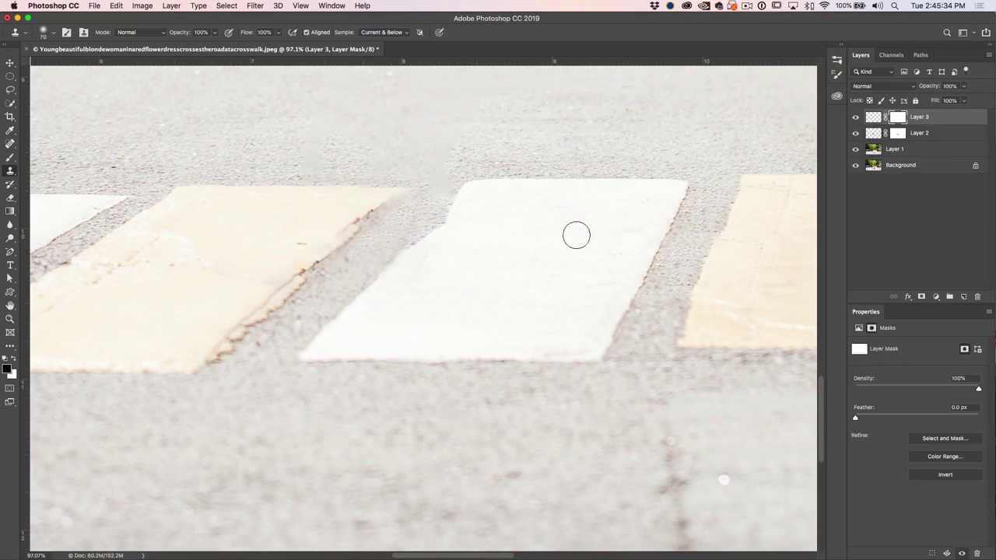
{"action": "left_click", "coordinate": [10, 158]}
{"action": "left_click", "coordinate": [56, 158]}
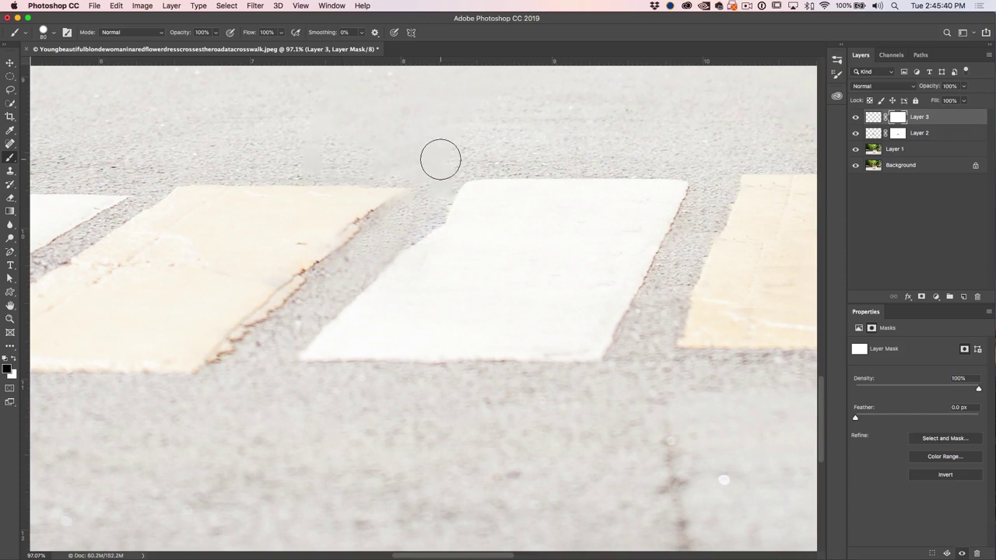
{"action": "left_click_drag", "start_coordinate": [389, 223], "coordinate": [409, 204]}
{"action": "key", "text": "super+z"}
{"action": "mouse_move", "coordinate": [402, 198]}
{"action": "left_mouse_down"}
{"action": "mouse_move", "coordinate": [396, 207]}
{"action": "mouse_move", "coordinate": [423, 186]}
{"action": "left_mouse_up"}
{"action": "key", "text": "super+z"}
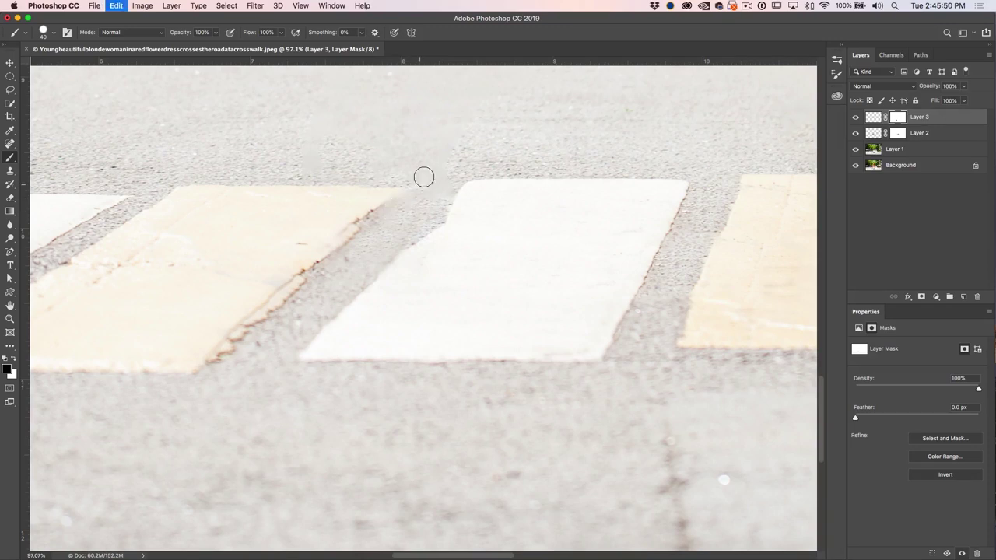
Clone along the yellow stripe's far edge on Layer 3's pixels, and show the Clone Source settings beside the crosswalk
{"action": "left_click", "coordinate": [871, 116]}
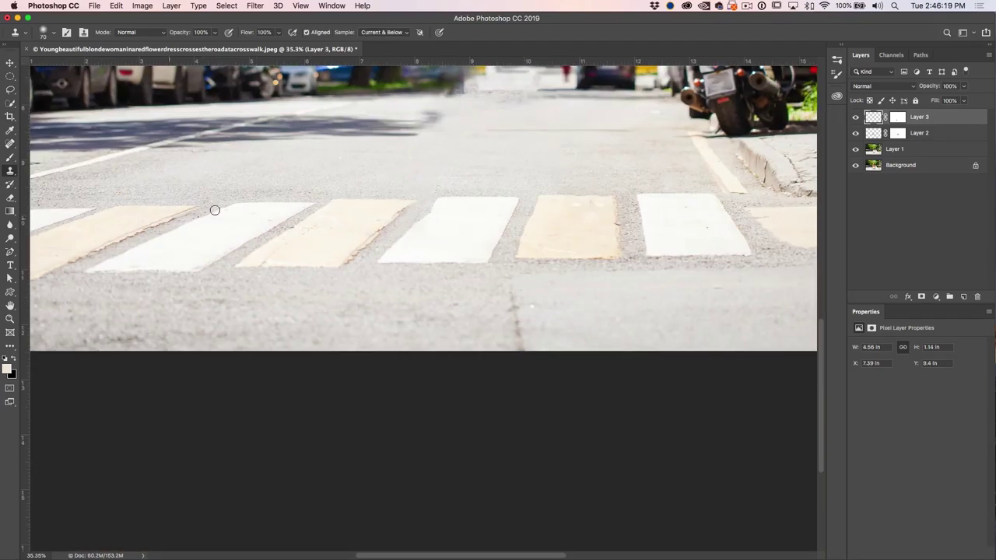
{"action": "left_click_drag", "start_coordinate": [393, 209], "coordinate": [401, 214]}
{"action": "left_click", "coordinate": [330, 6]}
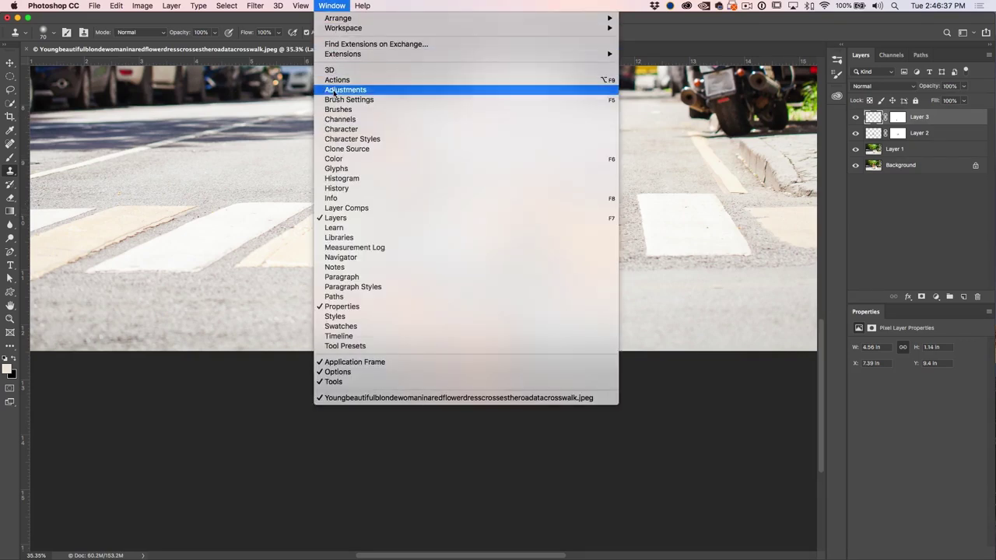
{"action": "left_click", "coordinate": [344, 150]}
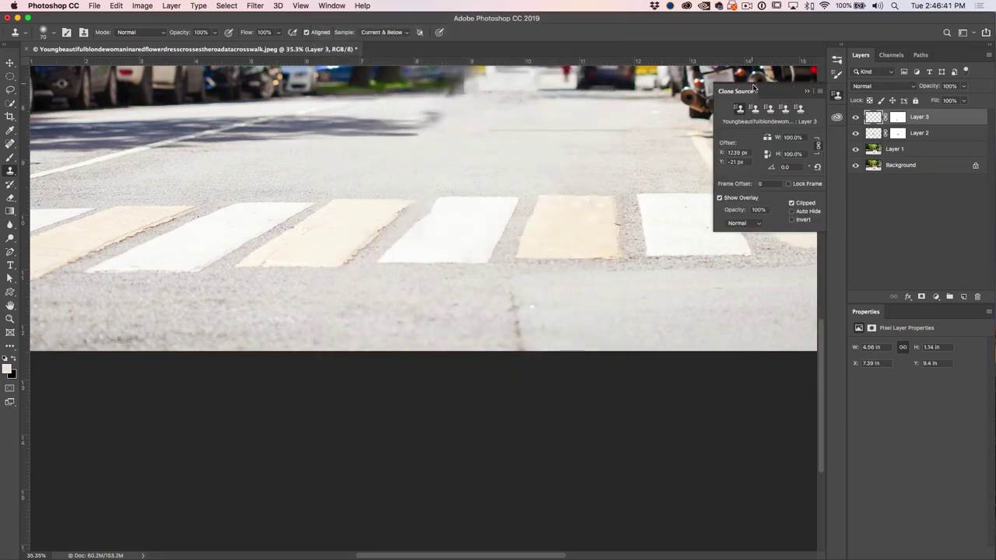
{"action": "left_click_drag", "start_coordinate": [752, 88], "coordinate": [649, 109]}
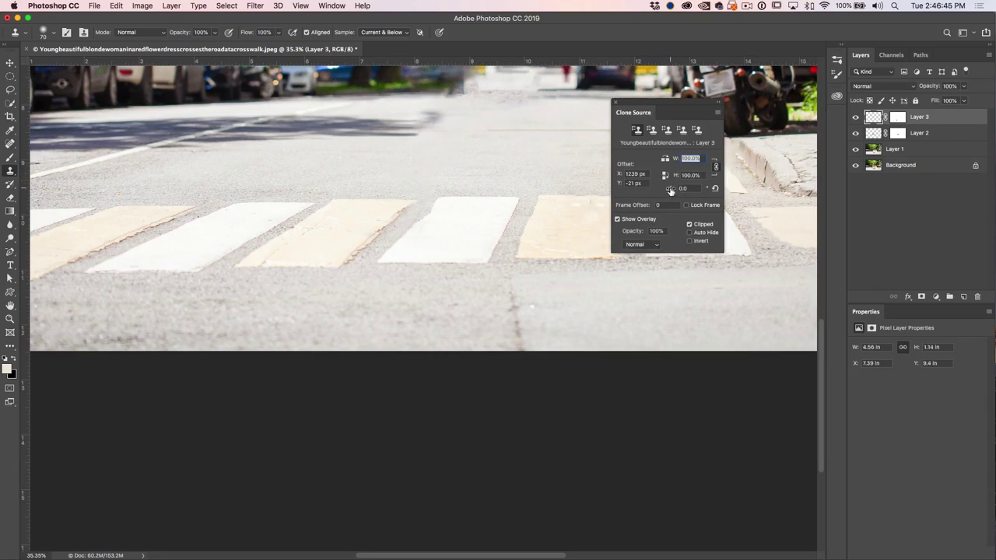
Try cloning onto the yellow stripe's far edge with the clone source rotated to -5.1°
{"action": "left_click_drag", "start_coordinate": [670, 190], "coordinate": [643, 193]}
{"action": "left_click", "coordinate": [398, 216]}
{"action": "key", "text": "super+z"}
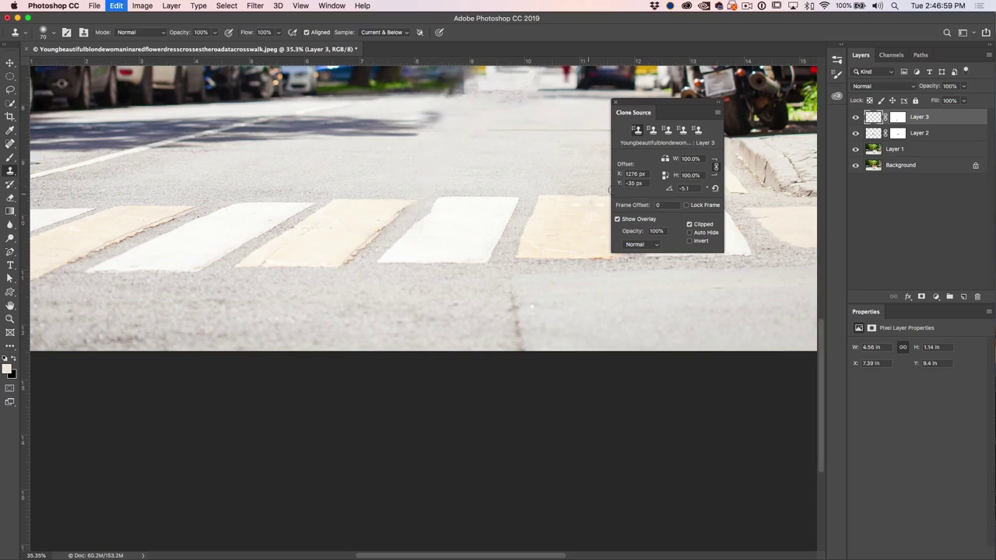
Rotate the clone source to -11.5°, sample the outer yellow stripe's rough edge and clone it onto the other yellow stripe's edge
{"action": "left_click_drag", "start_coordinate": [667, 190], "coordinate": [645, 196]}
{"action": "type", "text": "-9.3"}
{"action": "left_click_drag", "start_coordinate": [669, 191], "coordinate": [659, 193]}
{"action": "left_click", "coordinate": [140, 230], "text": "alt"}
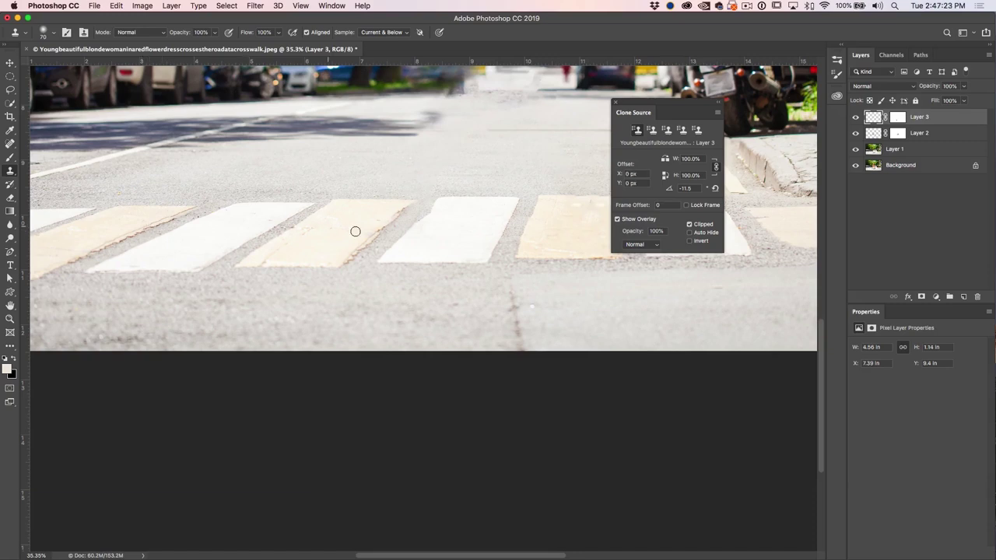
{"action": "left_click", "coordinate": [395, 218]}
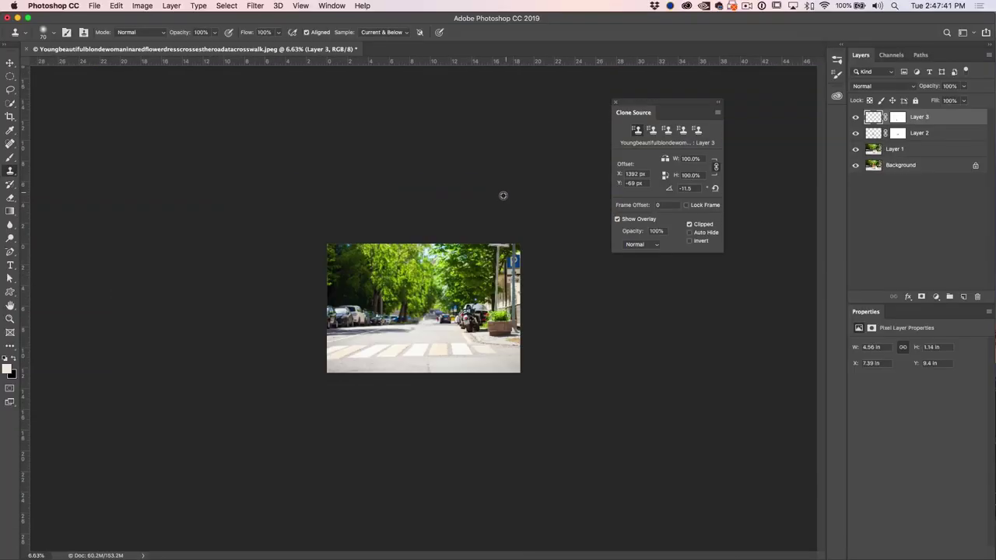
Compare the whole retouched photo with the original by hiding Layers 1 to 3 and showing them again
{"action": "scroll", "coordinate": [503, 194], "scroll_direction": "up", "scroll_amount": 5}
{"action": "scroll", "coordinate": [759, 157], "scroll_direction": "down", "scroll_amount": 1}
{"action": "left_click", "coordinate": [855, 149]}
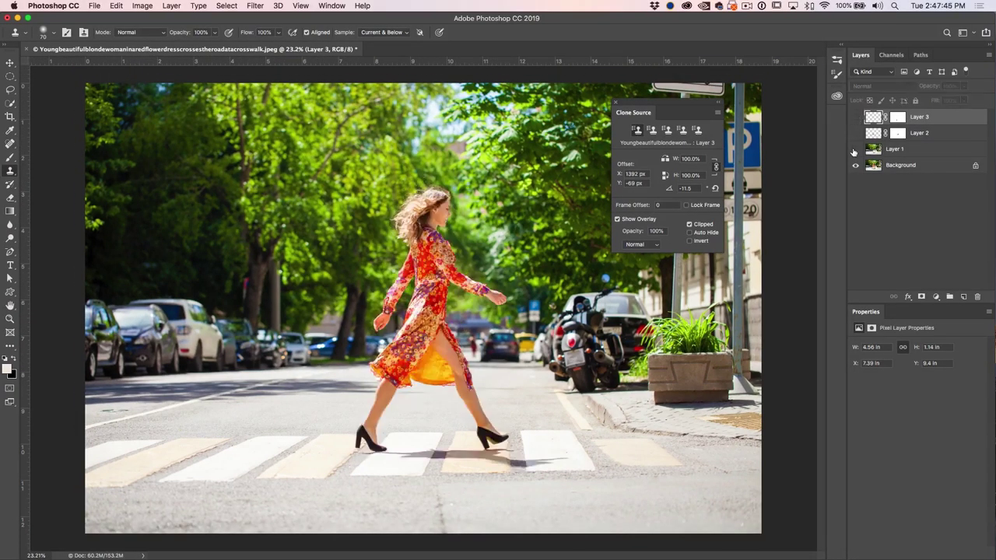
{"action": "left_click", "coordinate": [855, 118]}
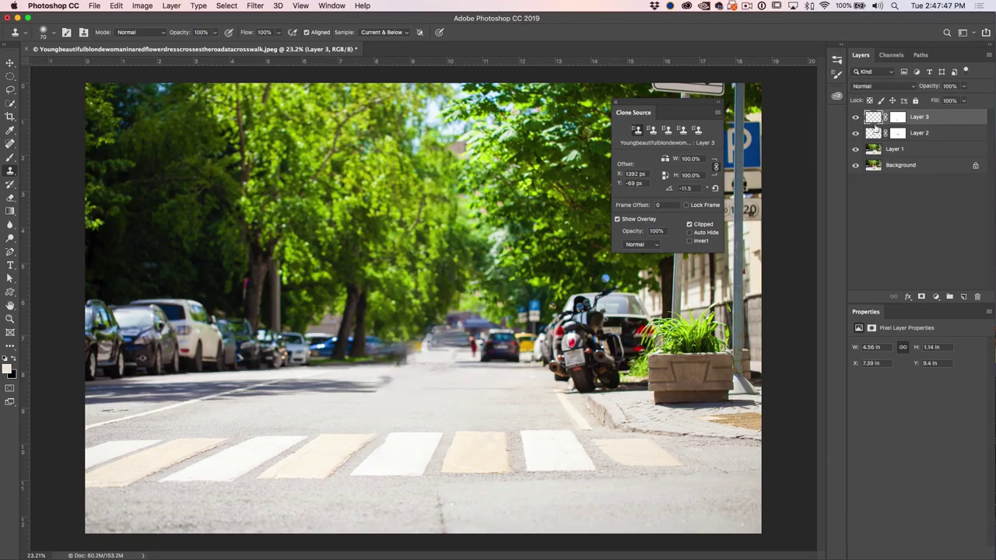